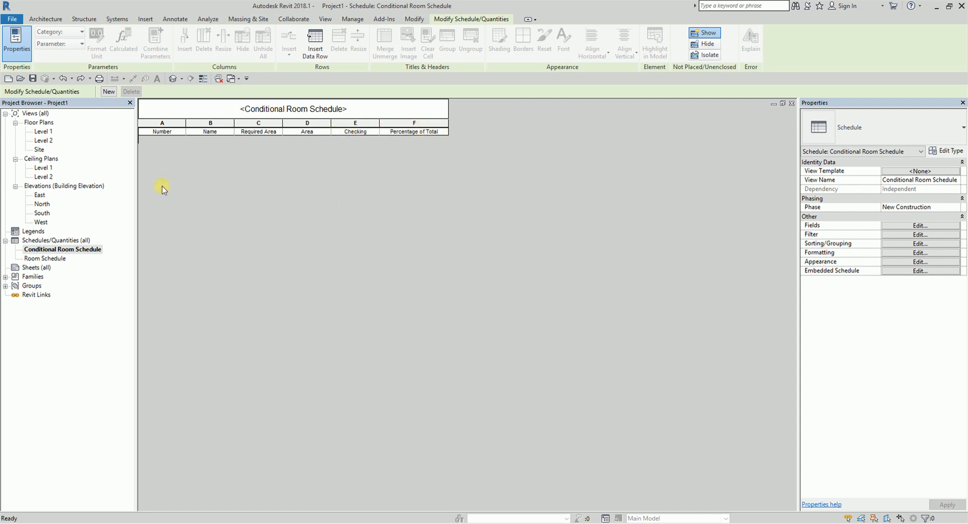
Step: Place a tagged room in each of the five enclosed spaces of the Level 1 floor plan
double_click(43, 132)
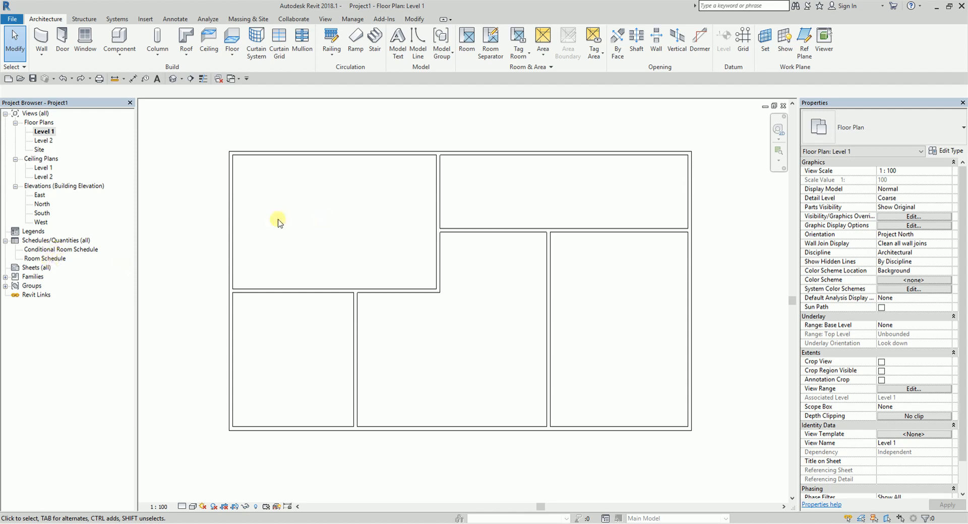
left_click(467, 43)
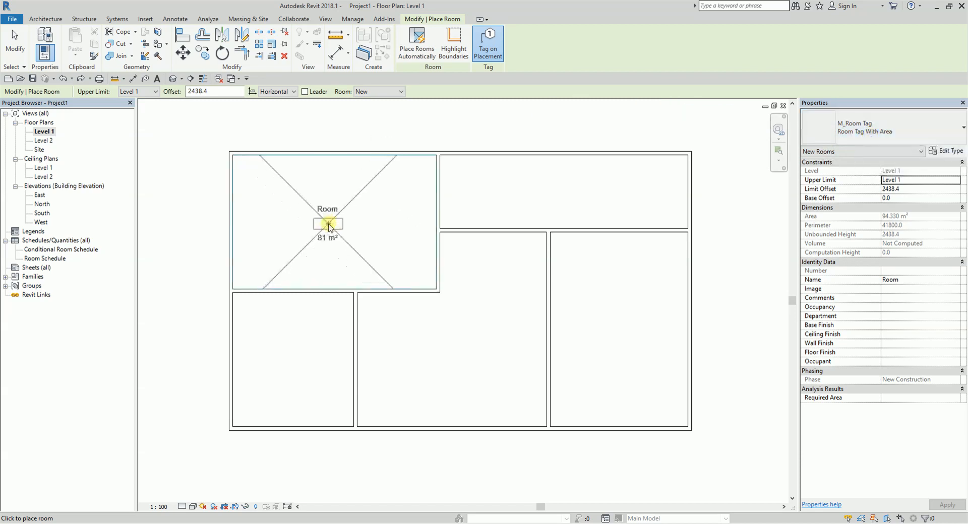
left_click(328, 223)
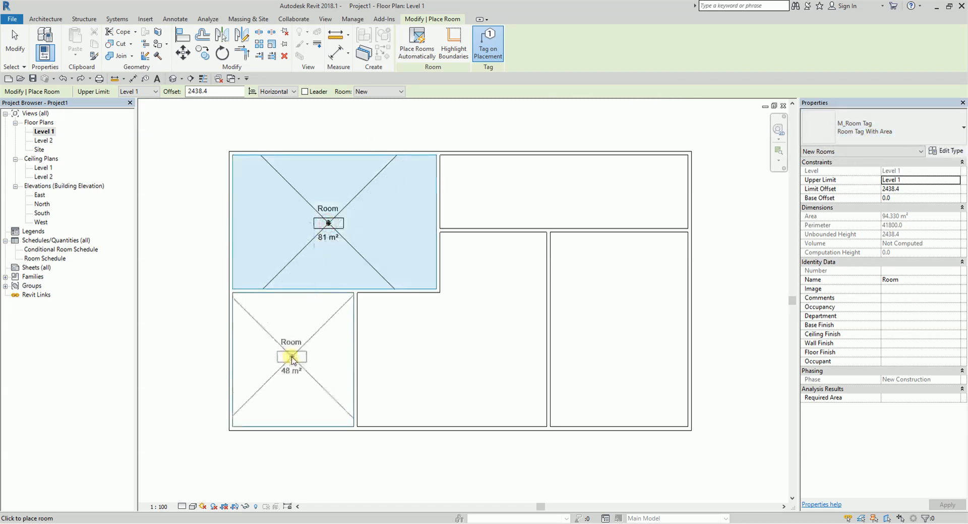
left_click(450, 347)
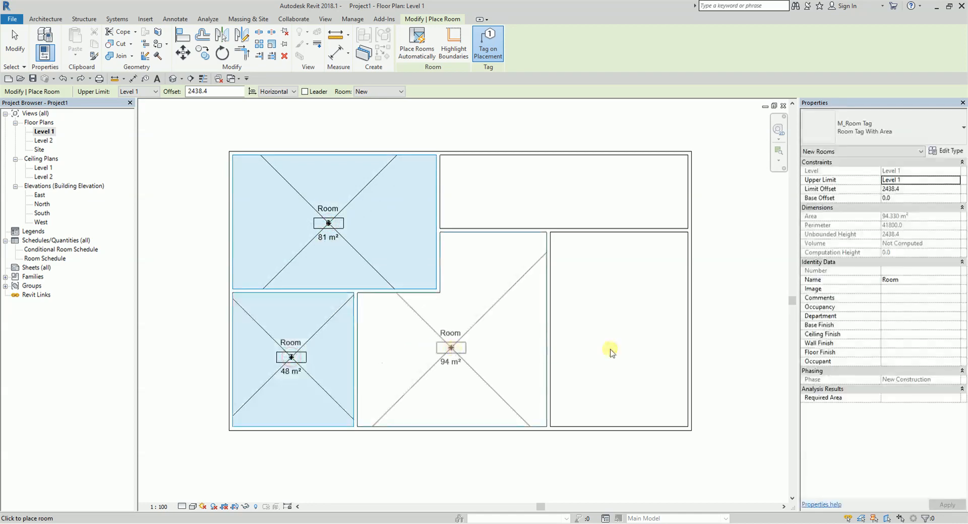
left_click(600, 237)
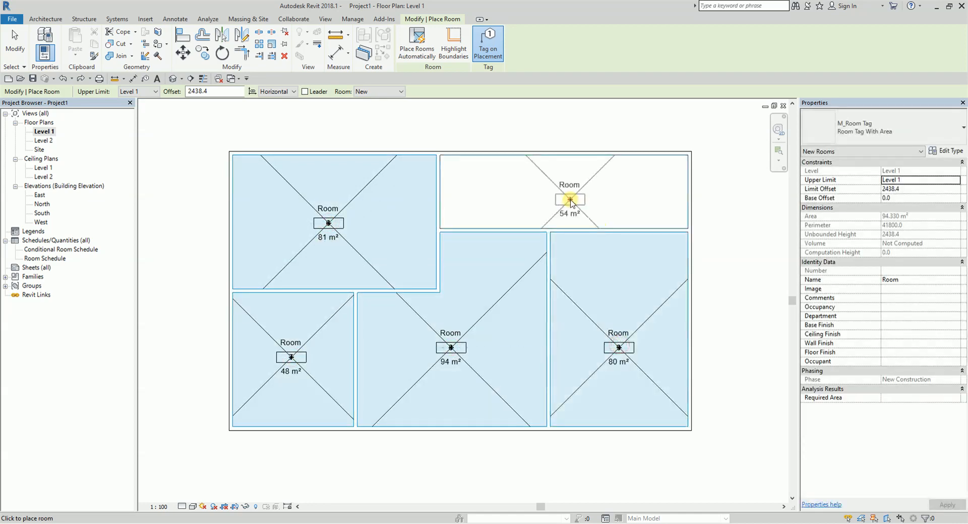
left_click(570, 199)
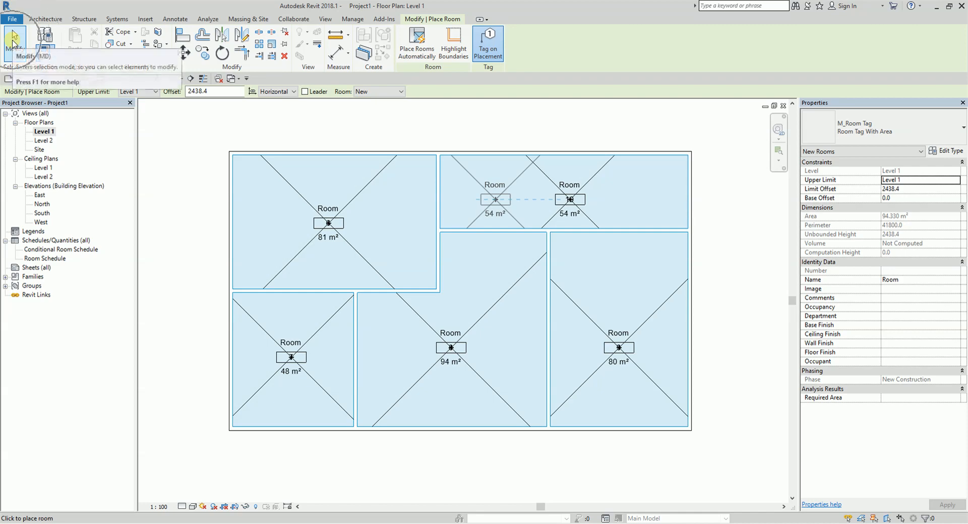
left_click(12, 35)
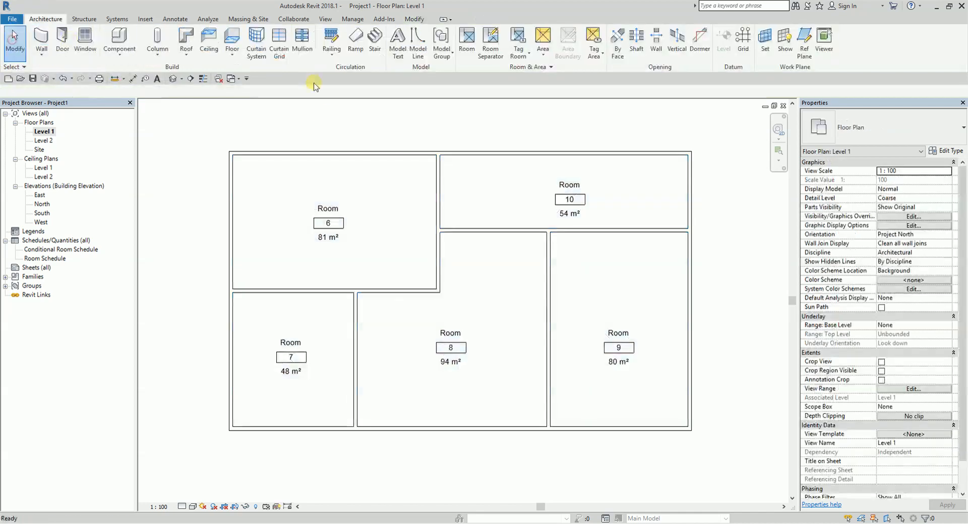
Step: Set the upper-left room's number to 1 and its name to Toilet
left_click(373, 267)
left_click(894, 271)
type("1")
left_click(905, 281)
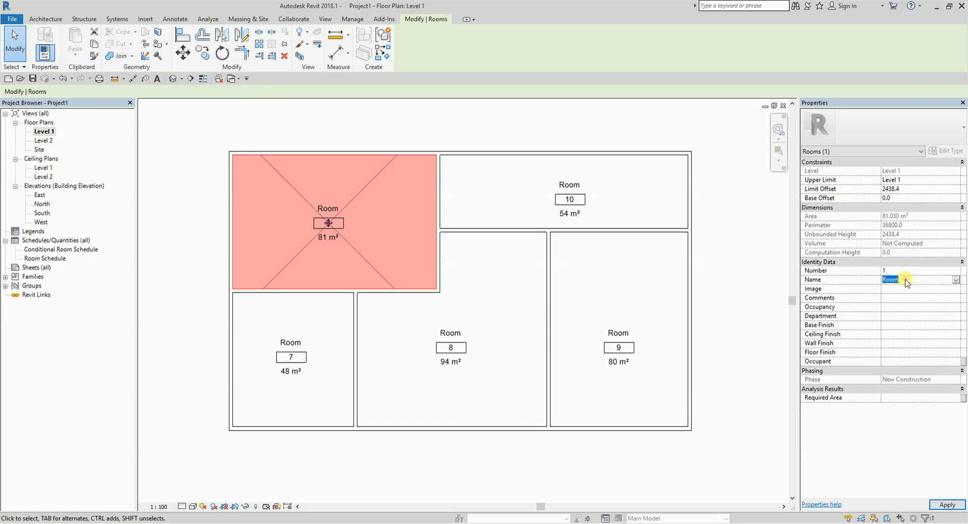
type("Toilet")
key("Return")
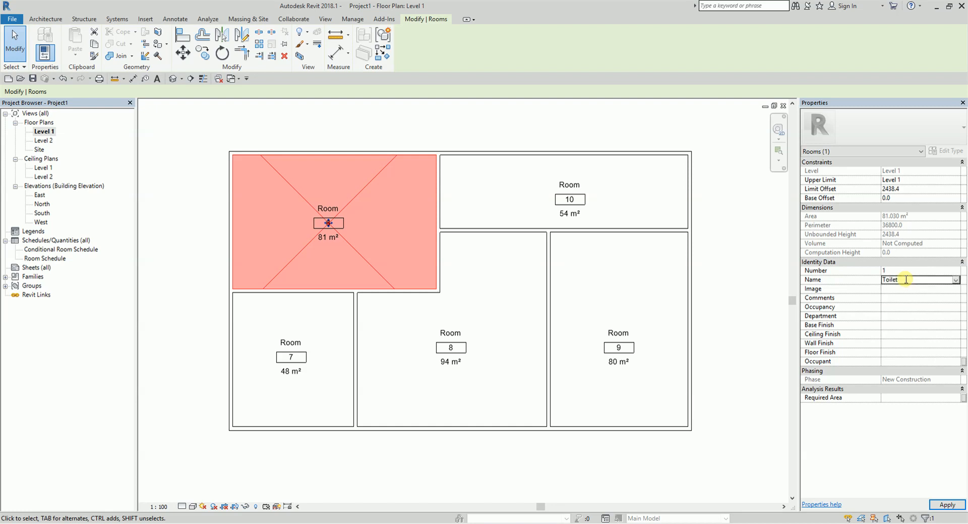
Step: Set the upper-right room's number to 2 and its name to Conference
left_click(495, 188)
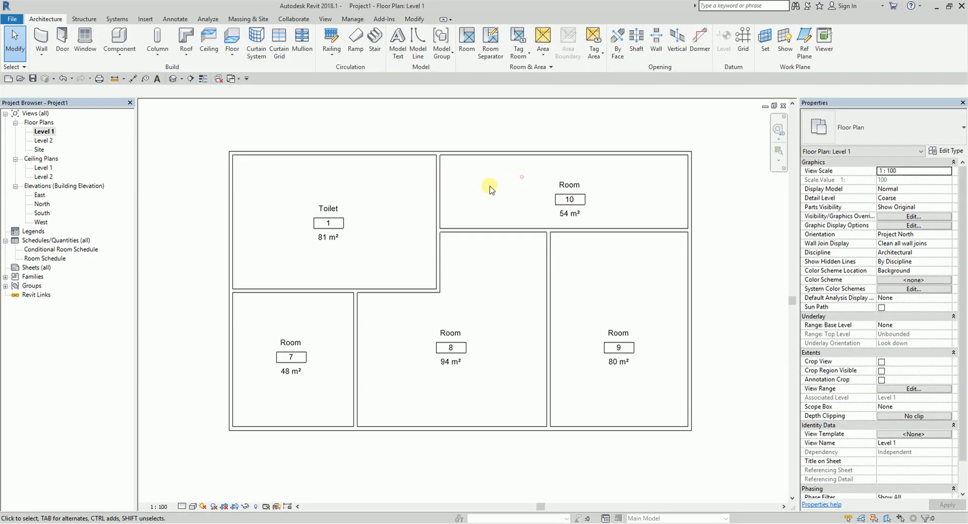
left_click(611, 184)
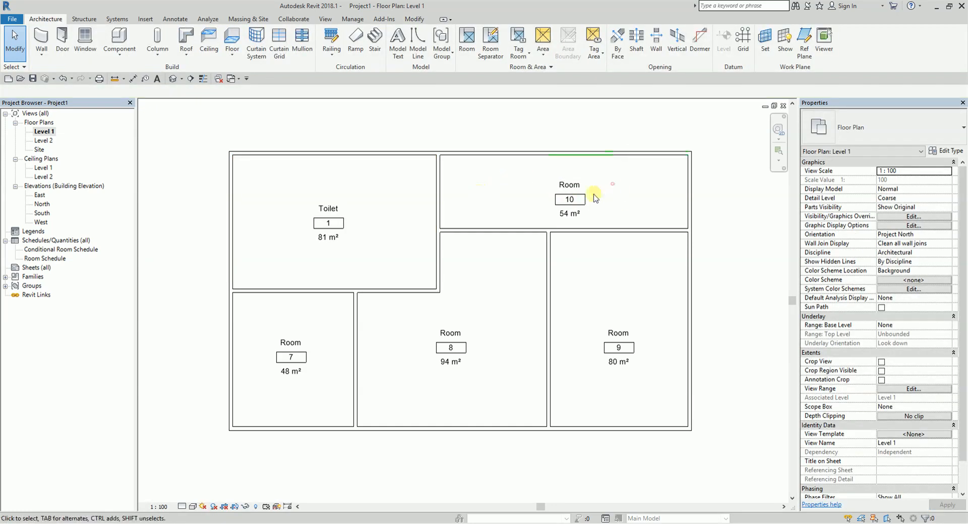
left_click(542, 173)
left_click(907, 271)
type("2")
left_click(912, 281)
type("Conference")
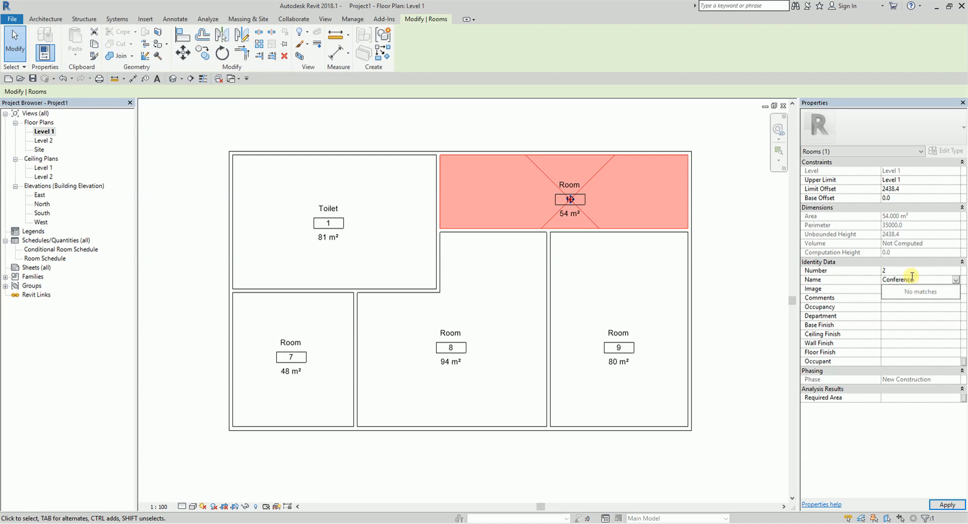
key("Return")
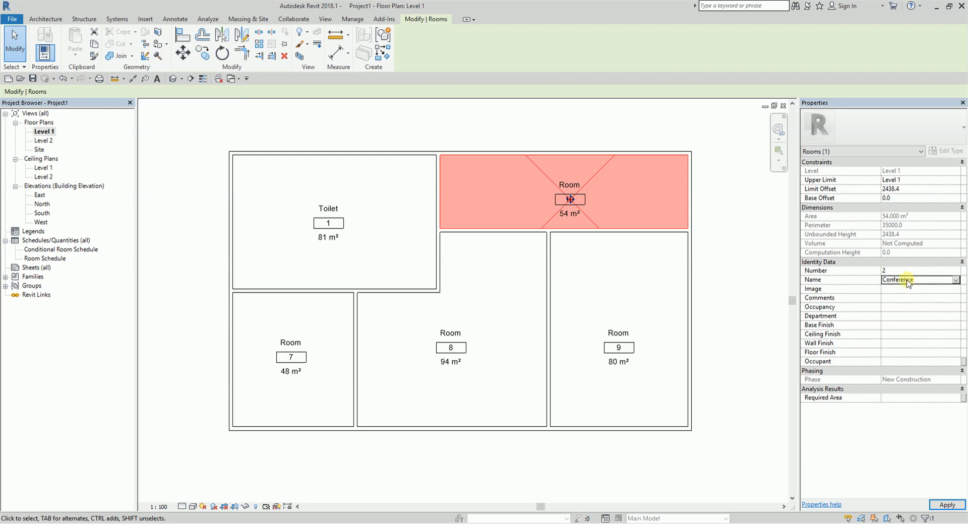
Step: Set the lower-right room's number to 3 and its name to Gym
left_click(627, 296)
left_click_drag(605, 252, 575, 329)
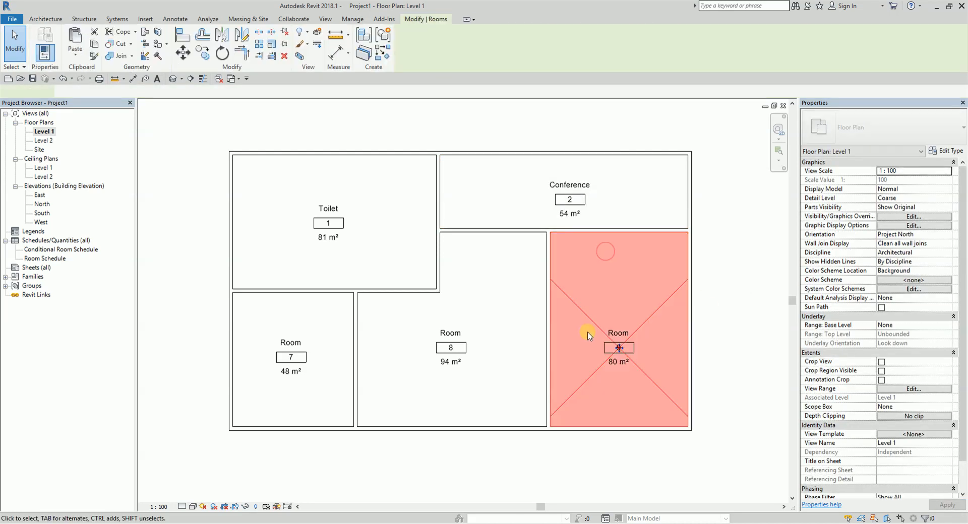
left_click(902, 271)
type("3")
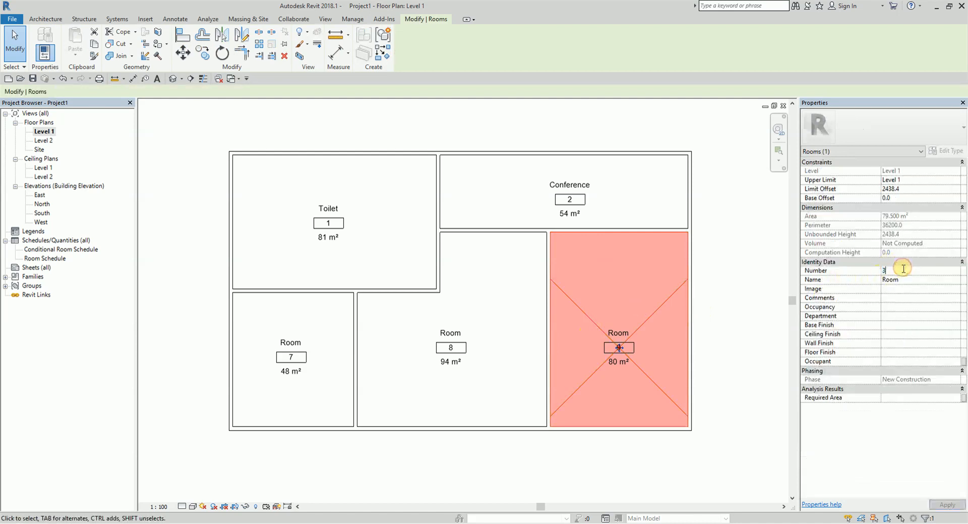
left_click(915, 281)
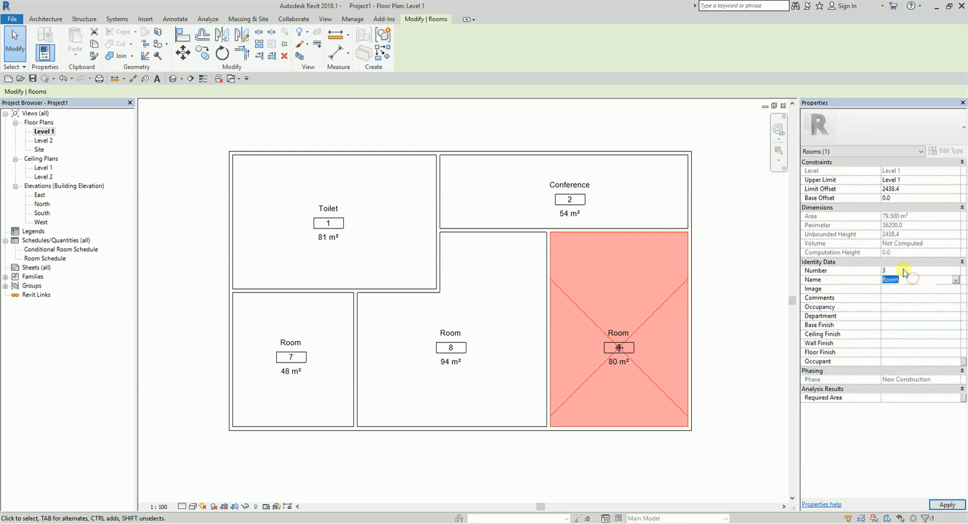
type("G")
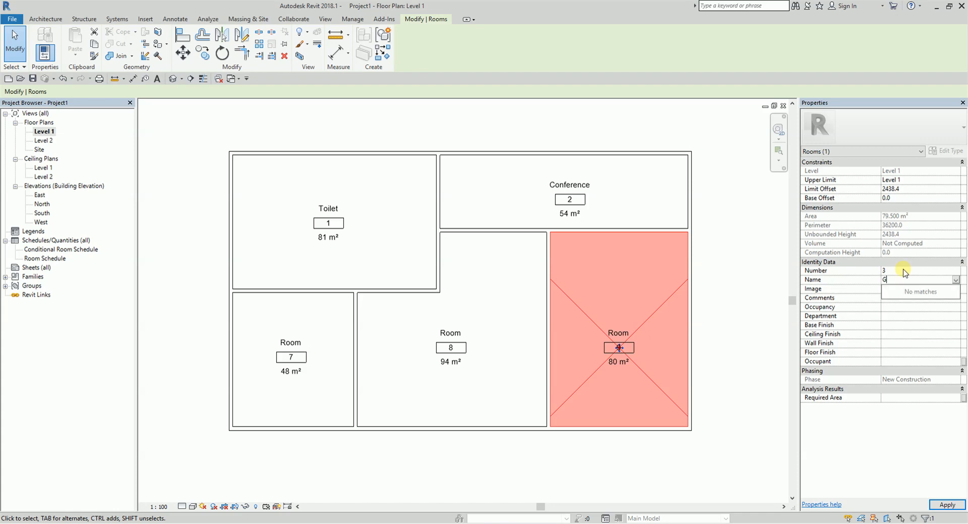
type("ym")
key("Return")
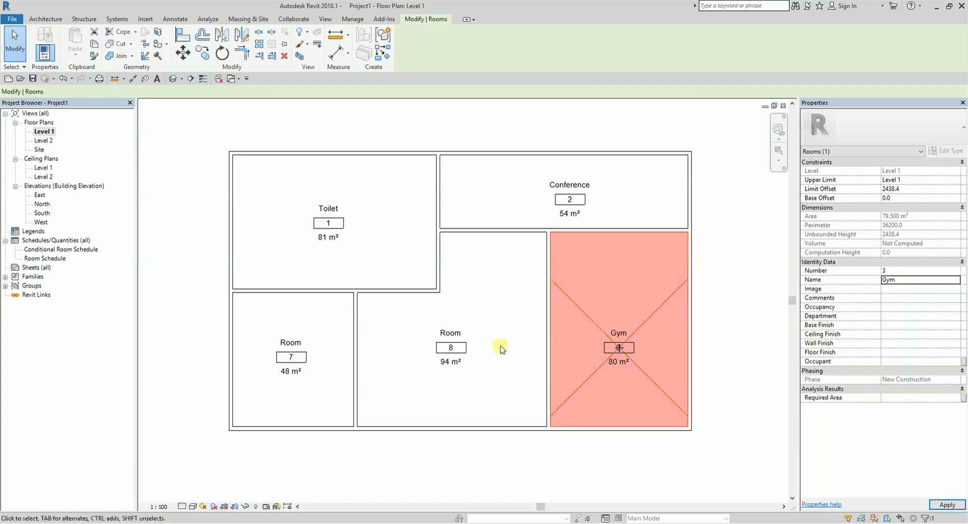
Step: Set the L-shaped middle room's number to 4 and its name to Office
left_click(497, 344)
left_click(490, 285)
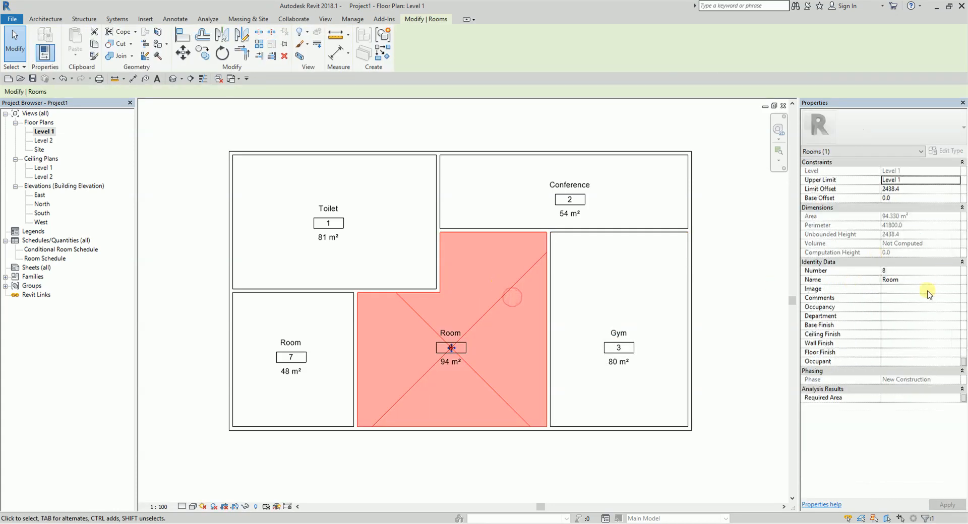
left_click(904, 270)
type("4")
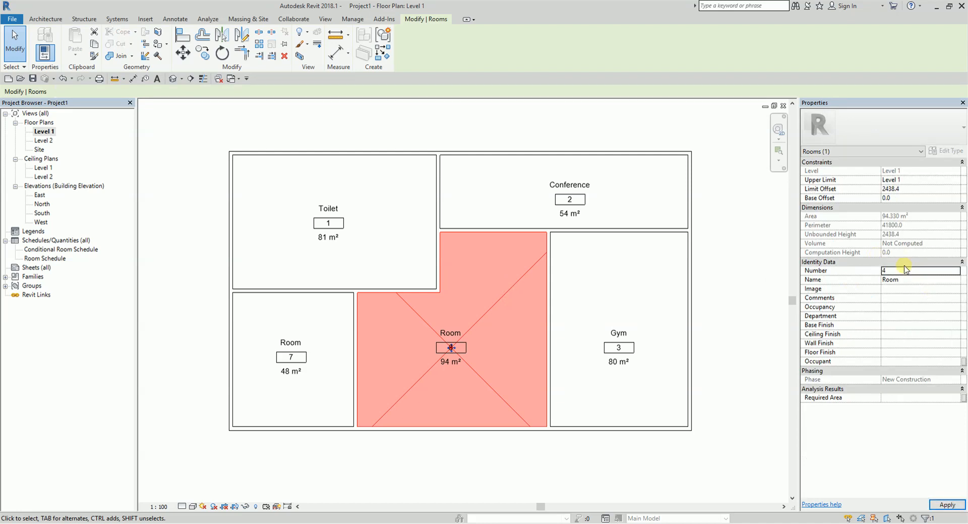
left_click(908, 283)
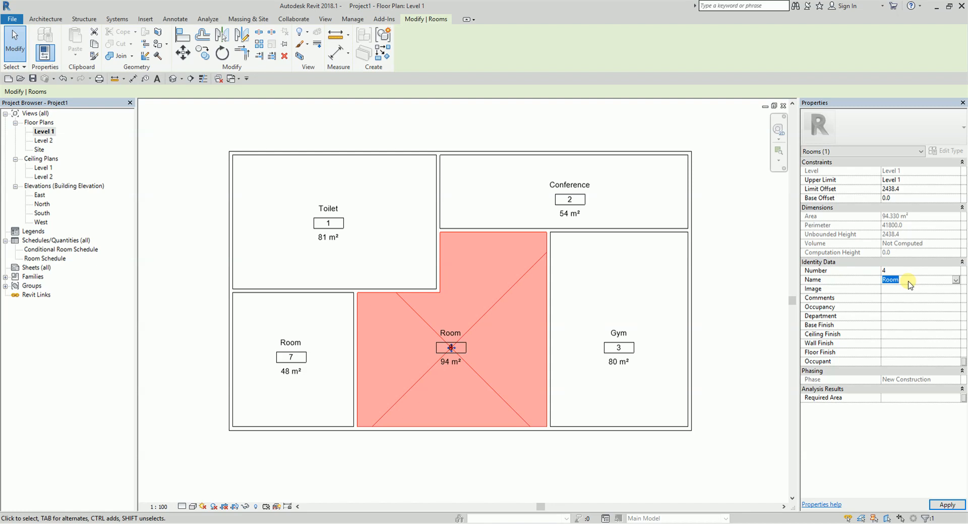
type("Off")
key("Return")
key("Escape")
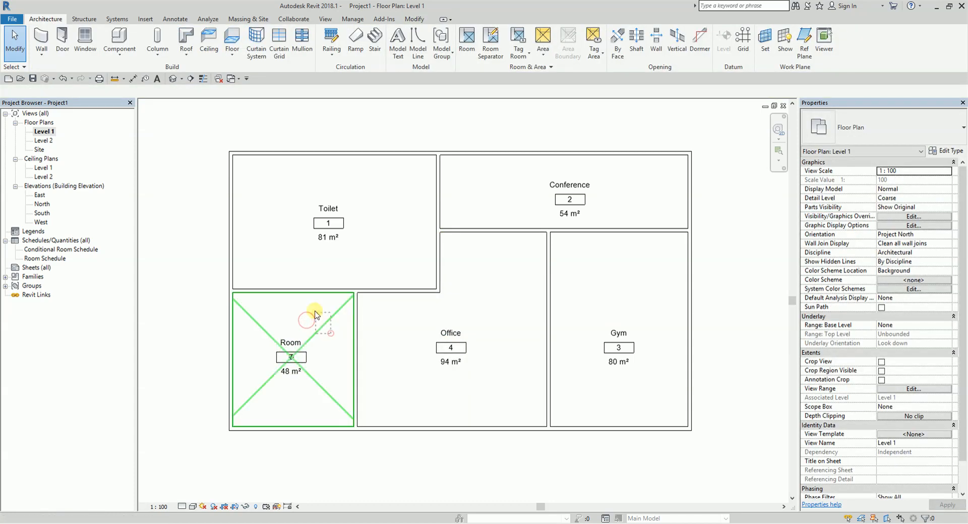
Step: Set the lower-left room's number to 5 and its name to Stock
left_click(319, 321)
left_click(907, 270)
type("5")
left_click(914, 280)
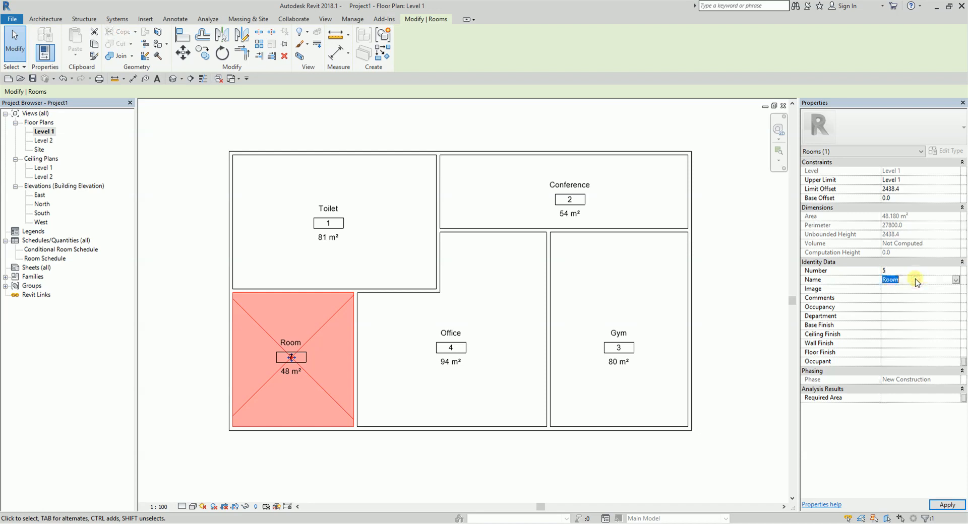
type("S")
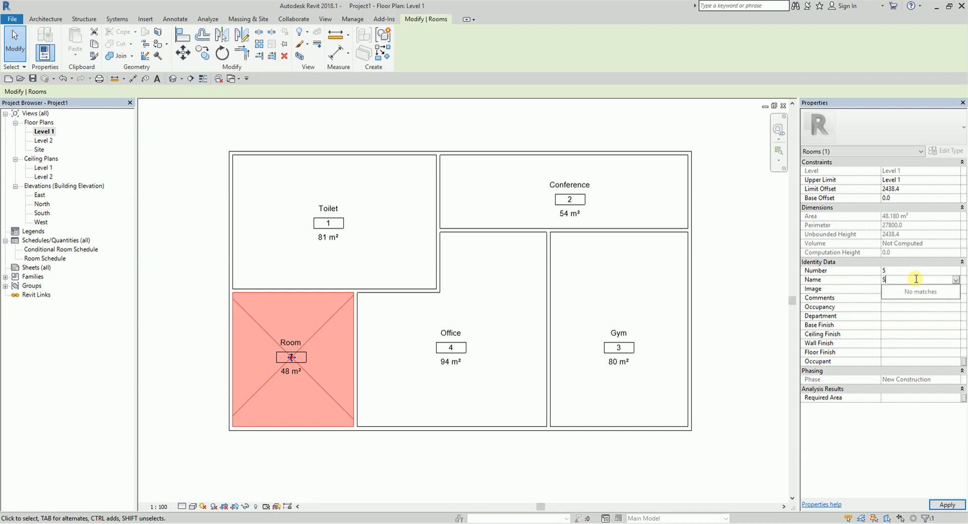
type("tock")
key("Return")
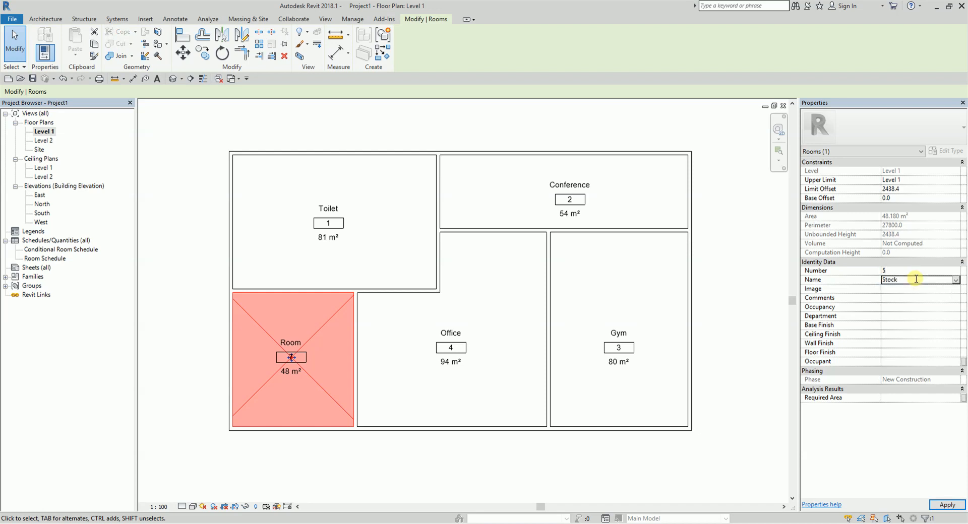
left_click(408, 479)
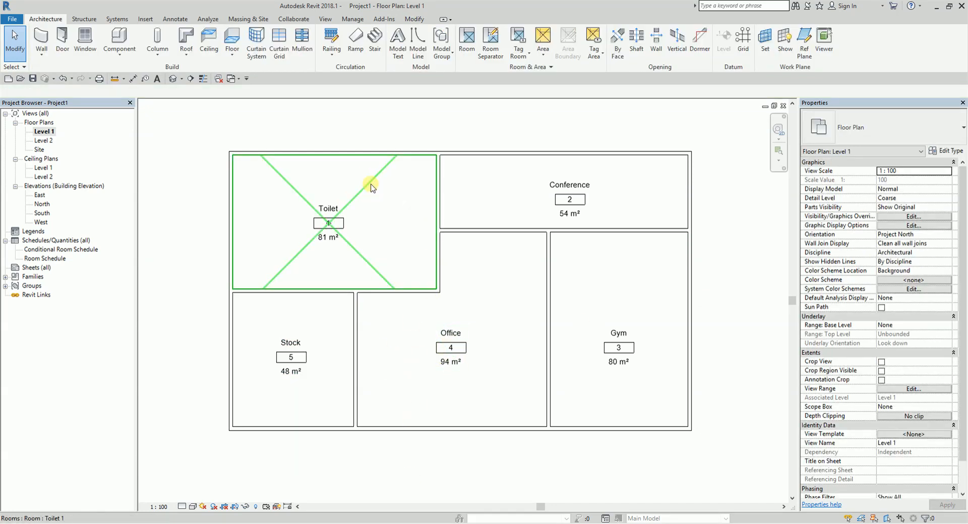
Step: In the Conditional Room Schedule, renumber Stock as 2, Office as 3, Gym as 4 and Conference as 5
left_click(68, 250)
double_click(68, 249)
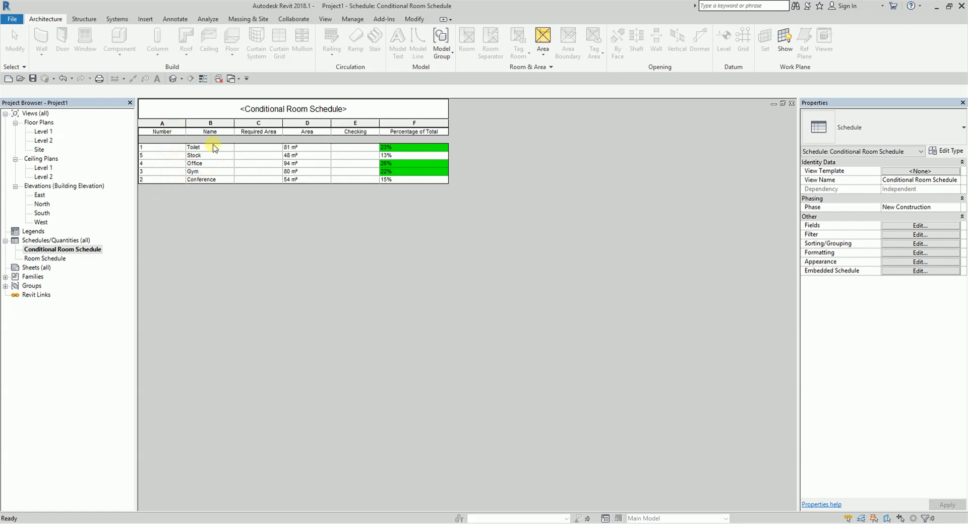
left_click(164, 158)
type("2")
left_click(164, 165)
type("3")
left_click(162, 171)
type("4")
left_click(159, 180)
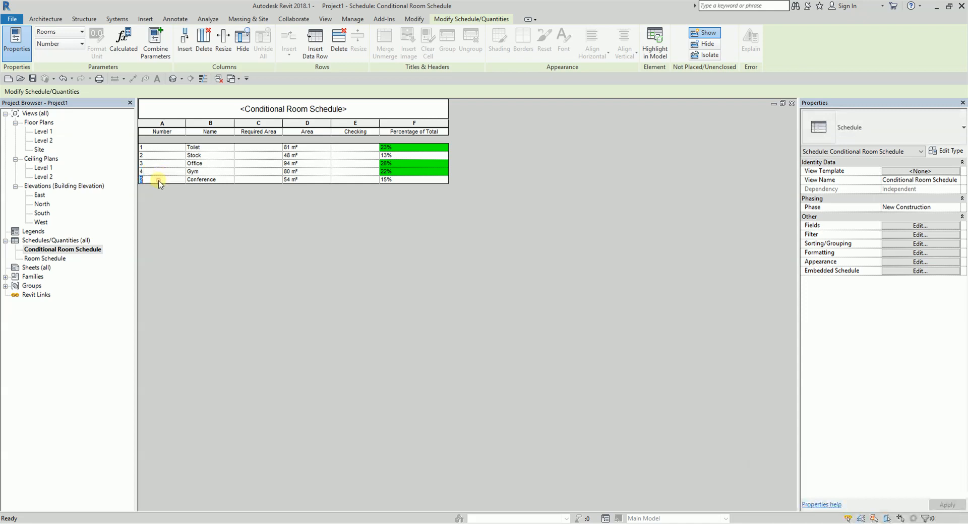
type("5")
left_click(300, 273)
Step: Enter required areas of 80 m² for Toilet, 50 m² for Stock and 100 m² for Office in the schedule
left_click(257, 133)
left_click(261, 148)
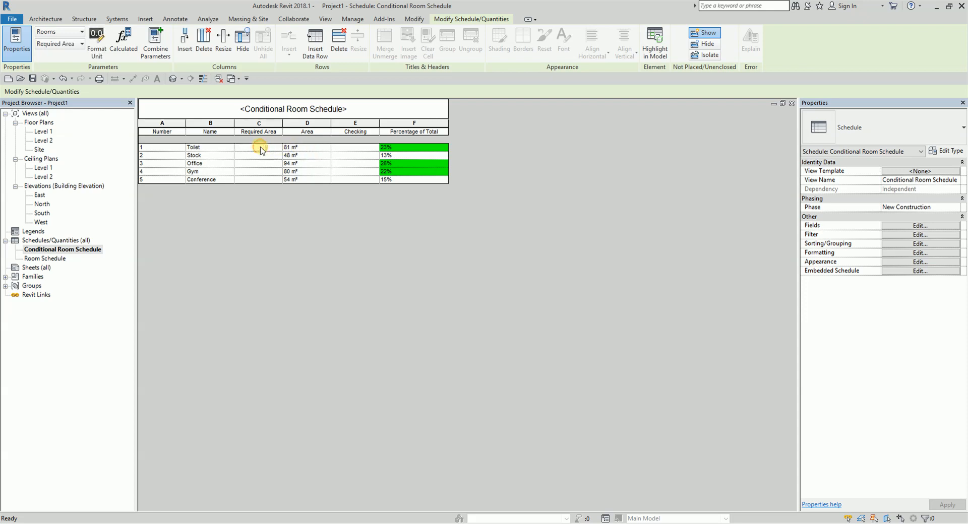
type("80")
key("Return")
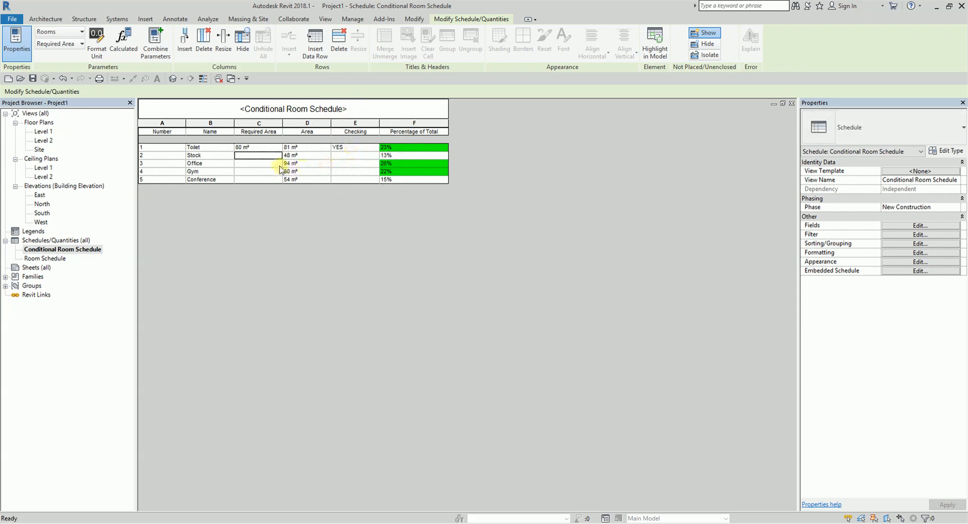
left_click(258, 159)
type("50")
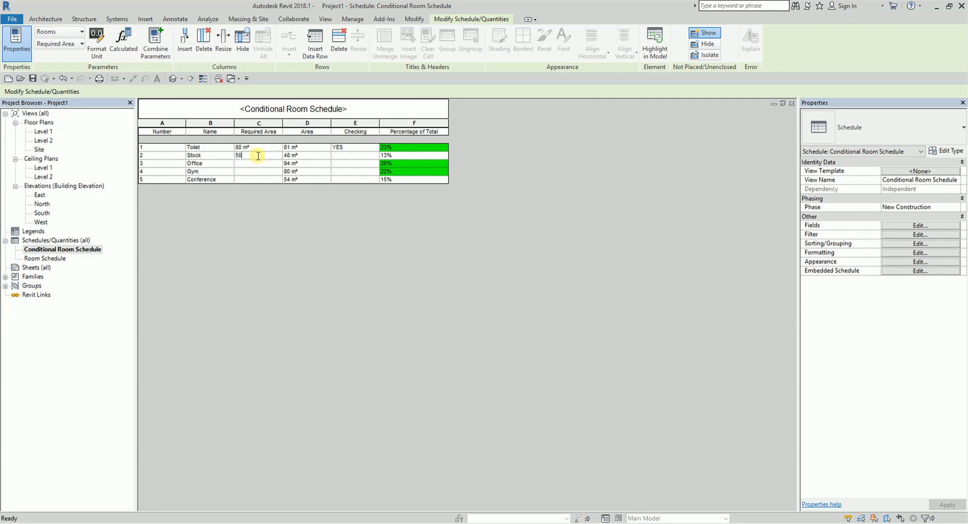
key("Return")
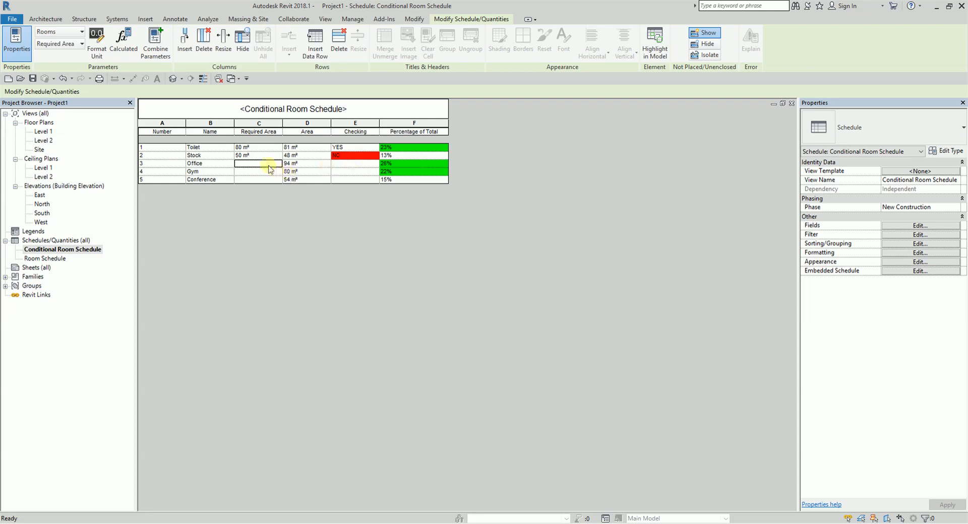
type("100")
key("Return")
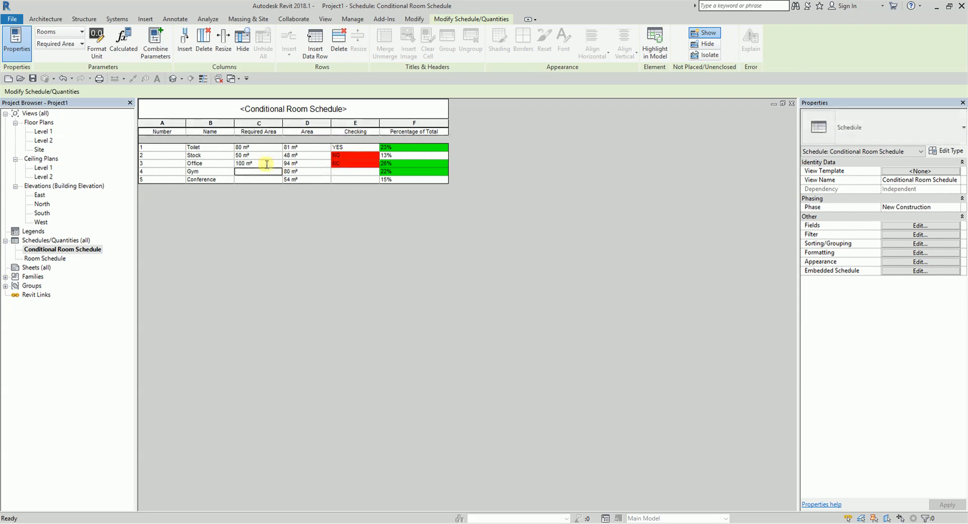
Step: Enter required areas of 75 m² for Gym and 50 m² for Conference in the schedule
left_click(258, 174)
type("75")
key("Return")
left_click(260, 177)
type("50")
key("Return")
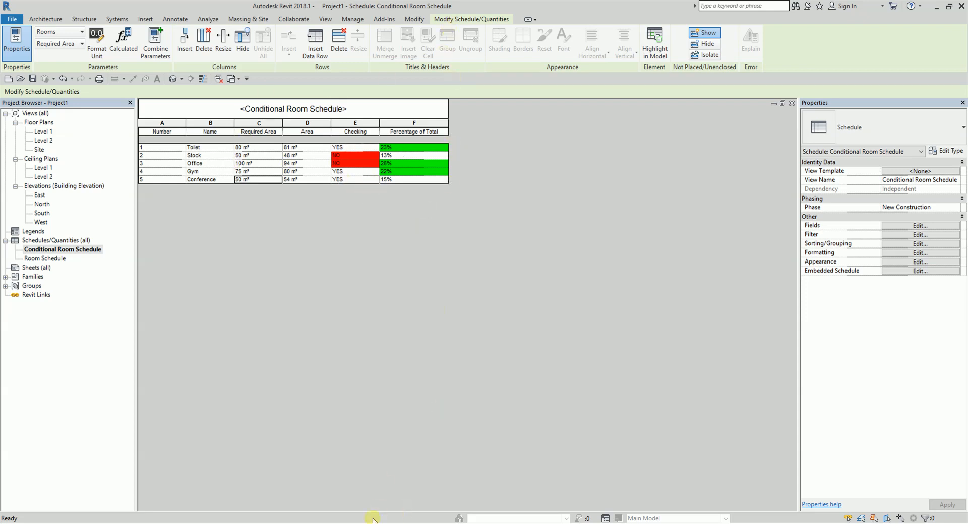
Step: Switch to the other Revit window and create a new project from the Architectural Template
mouse_move(373, 519)
left_click(404, 492)
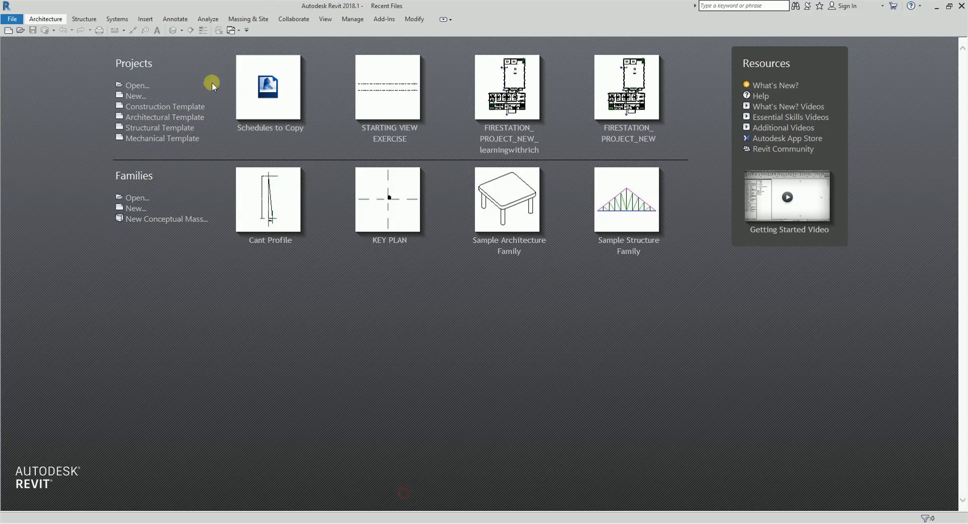
mouse_move(355, 521)
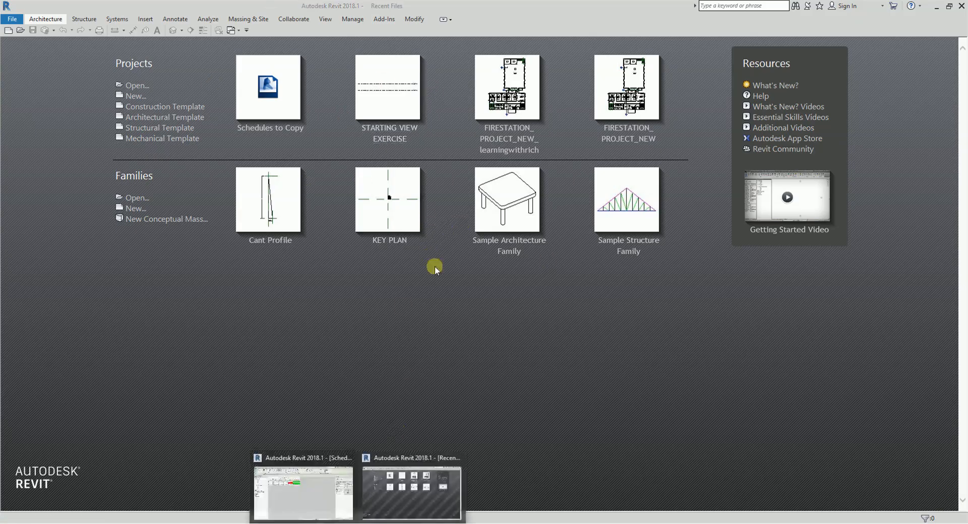
left_click(304, 493)
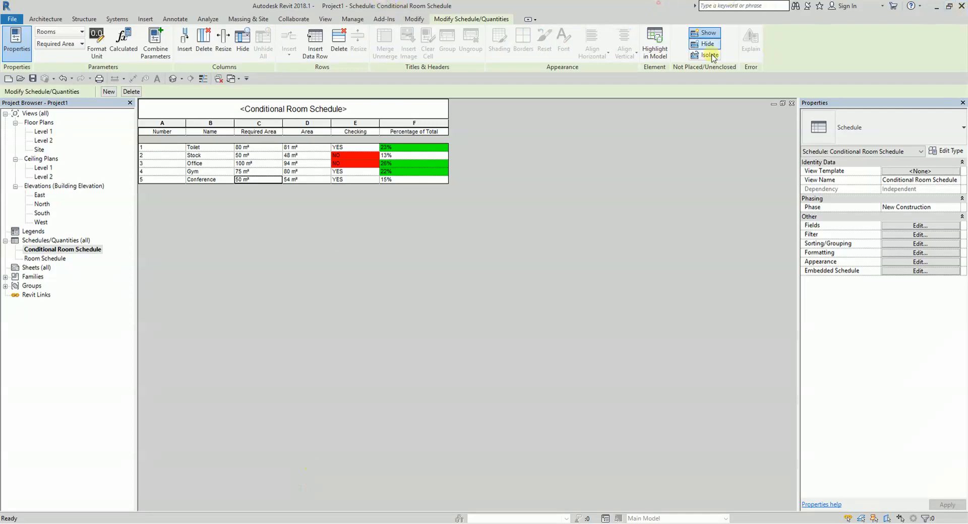
left_click(949, 6)
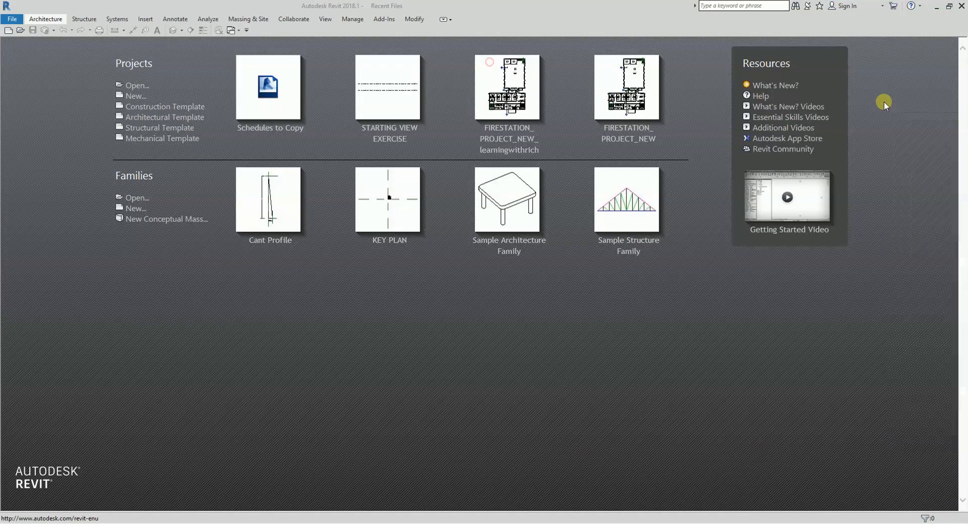
left_click(884, 101)
left_click(150, 119)
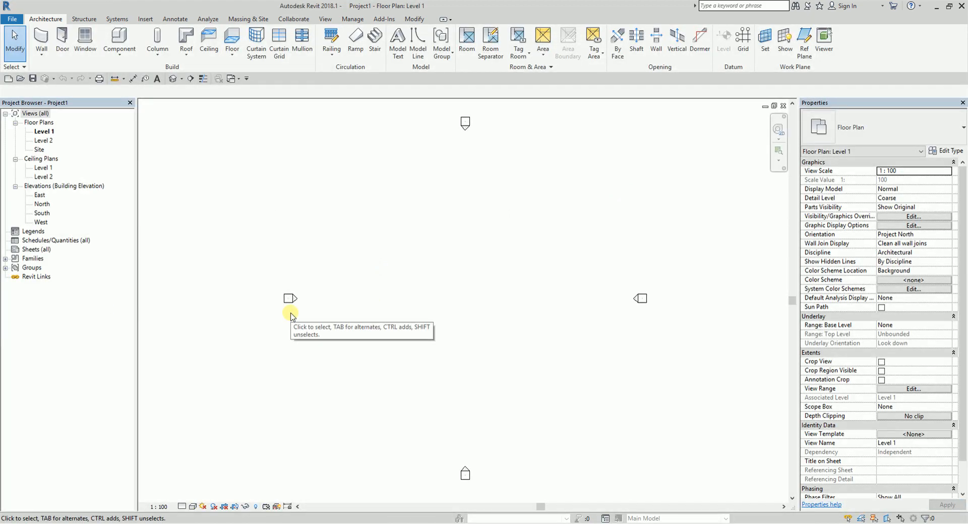
Step: Create a new schedule for the Rooms category, keeping the name Room Schedule and scheduling building components
right_click(53, 242)
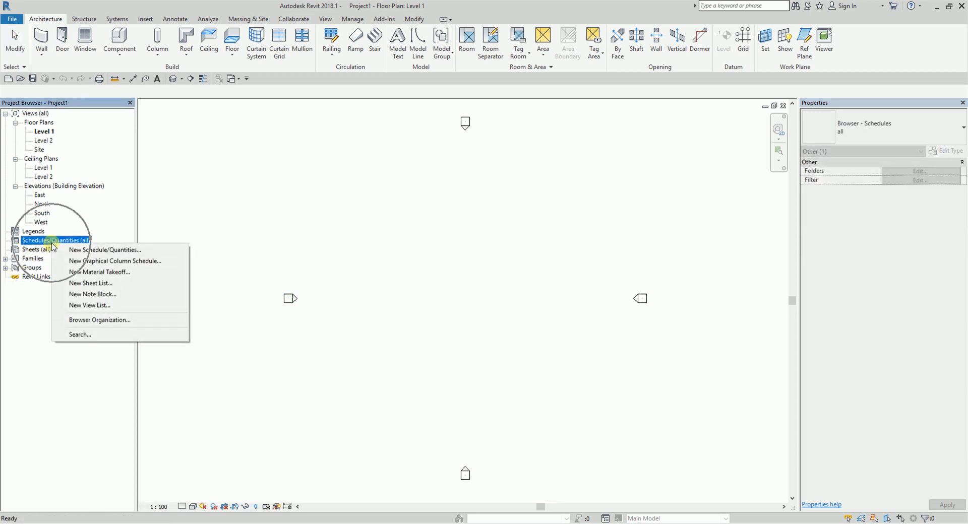
left_click(109, 251)
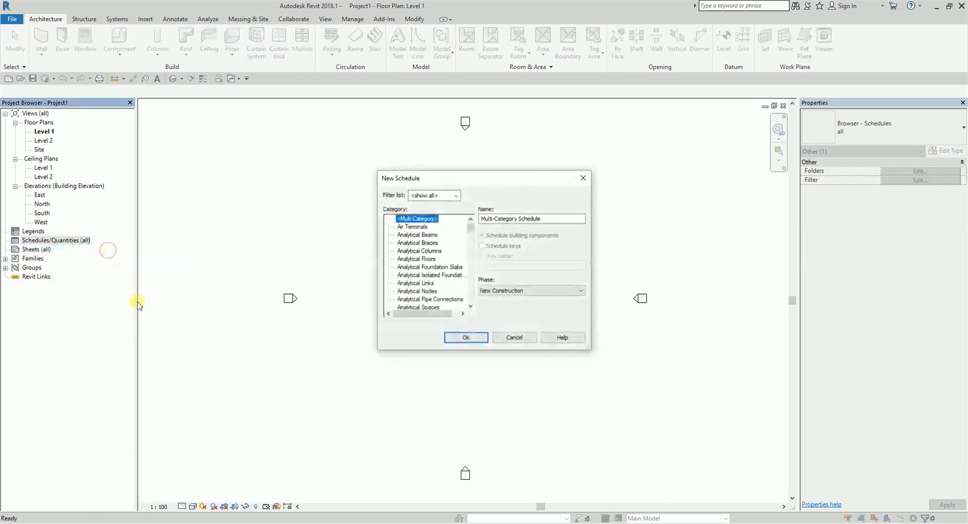
left_click(416, 260)
left_click_drag(469, 227, 468, 278)
left_click(412, 284)
left_click(525, 220)
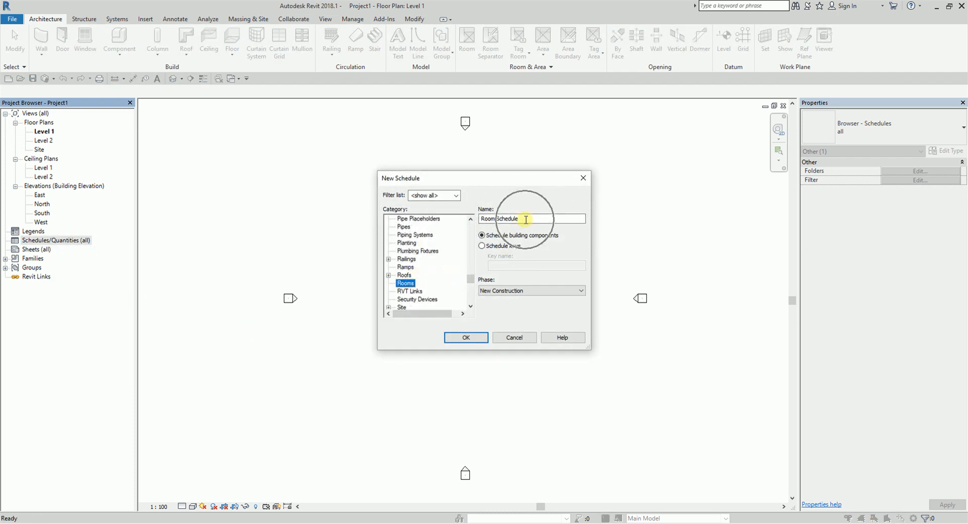
left_click(525, 219)
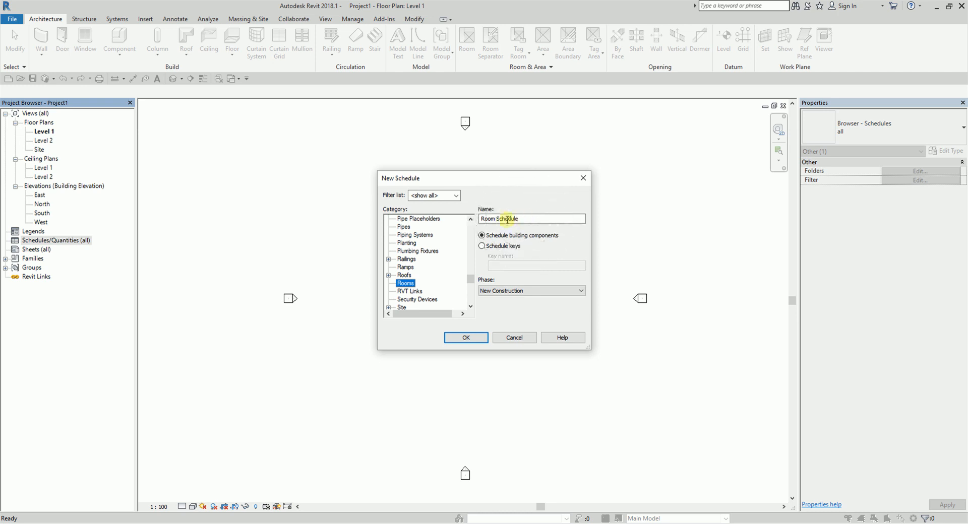
left_click(462, 336)
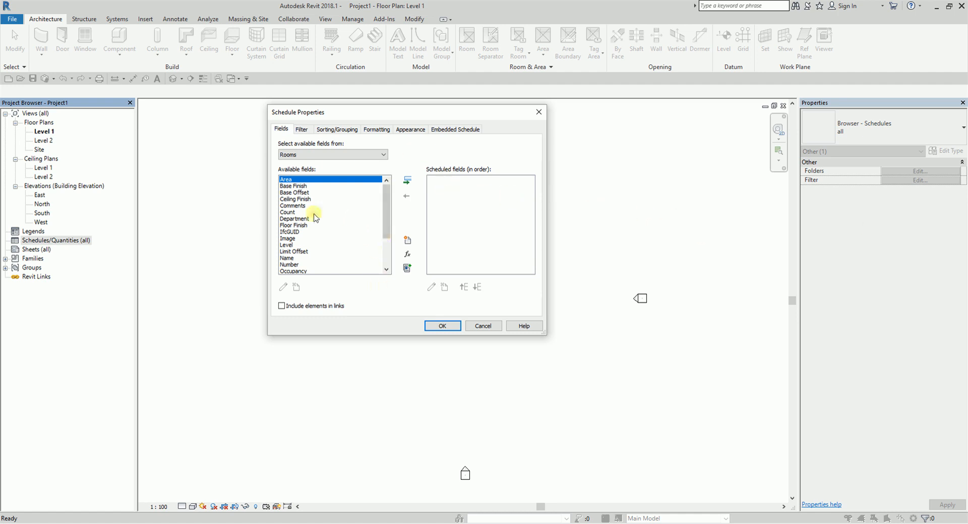
Step: Add the Number, Name and Area fields, in that order, to the room schedule
left_click(294, 225)
scroll(314, 255, "down", 2)
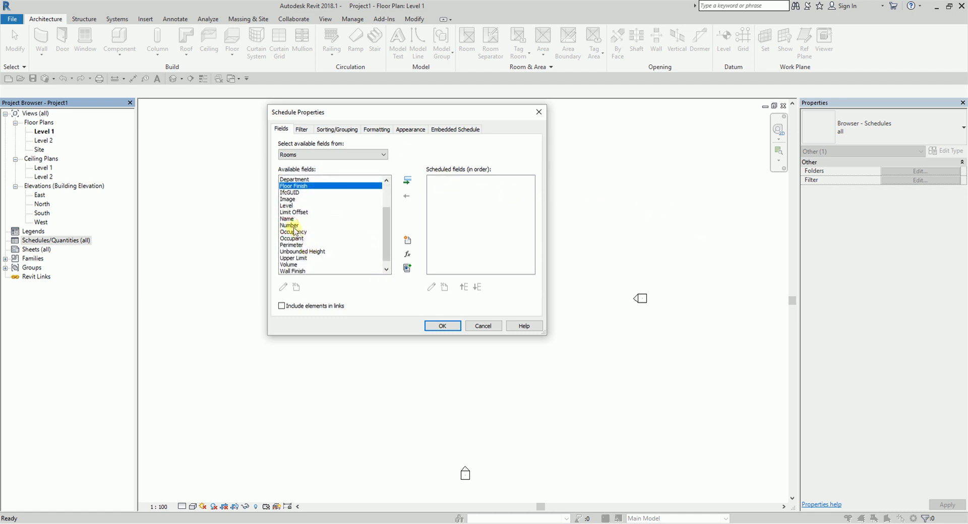
double_click(292, 225)
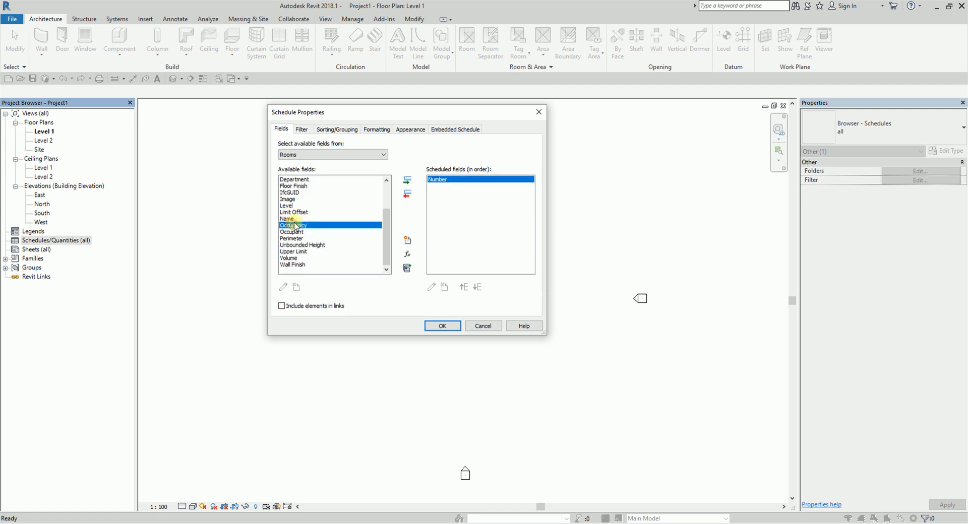
double_click(292, 226)
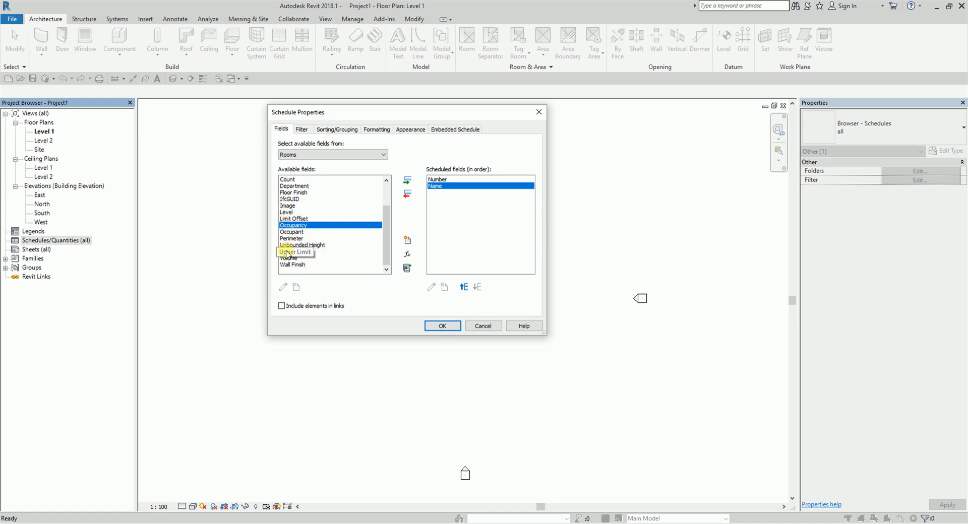
scroll(292, 191, "up", 2)
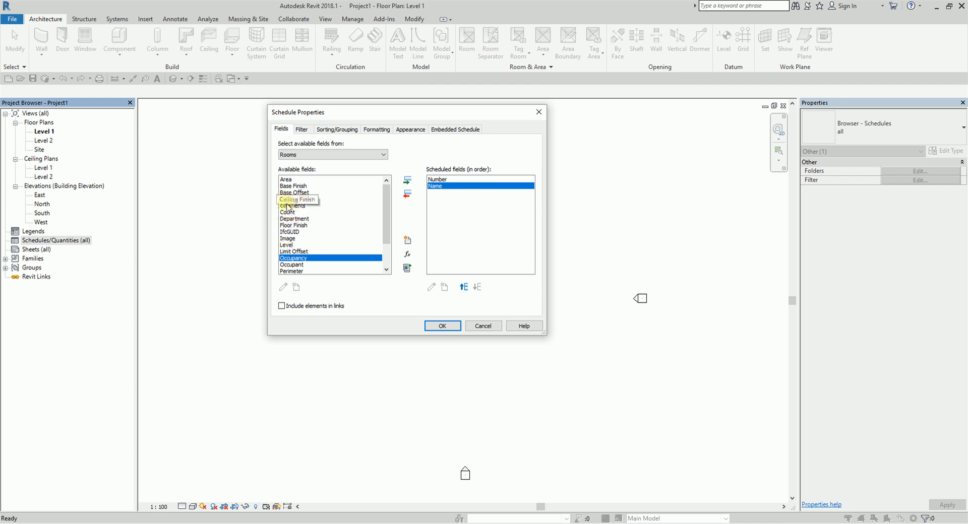
scroll(297, 249, "down", 2)
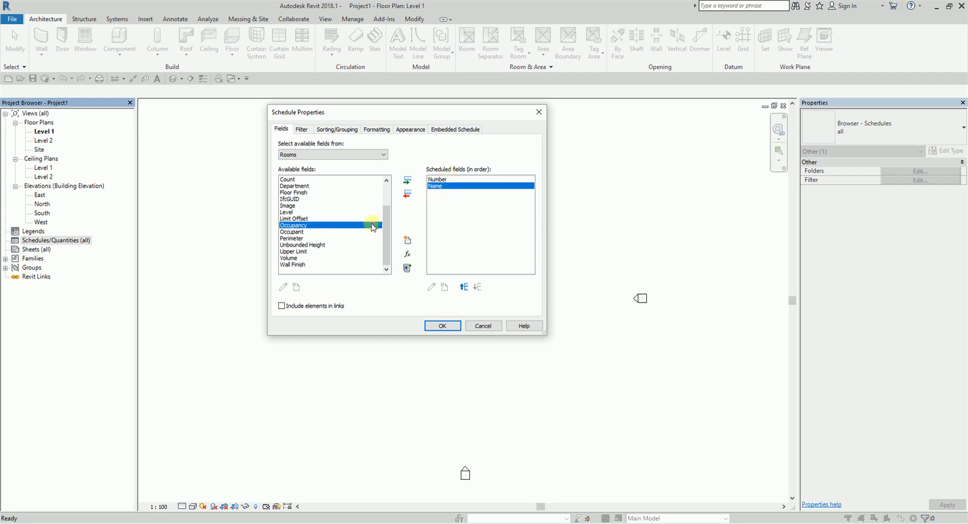
scroll(330, 241, "up", 1)
scroll(330, 241, "up", 1)
double_click(295, 179)
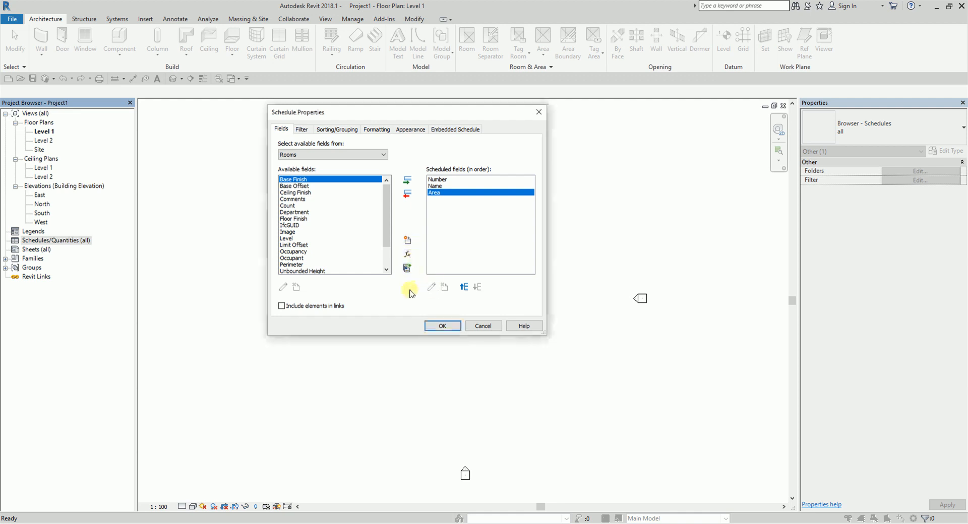
Step: Start a new project parameter for the schedule and name it Required Area
left_click(408, 256)
key("ctrl")
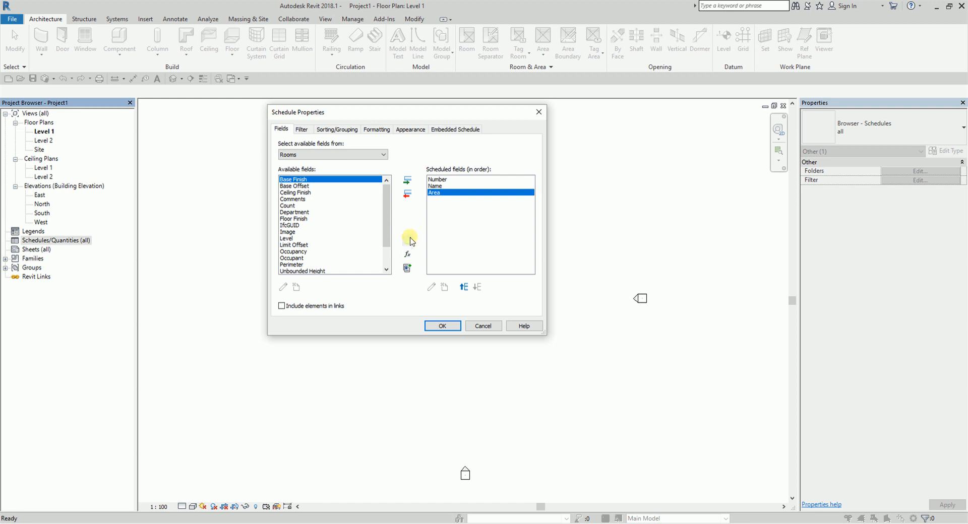
left_click(407, 241)
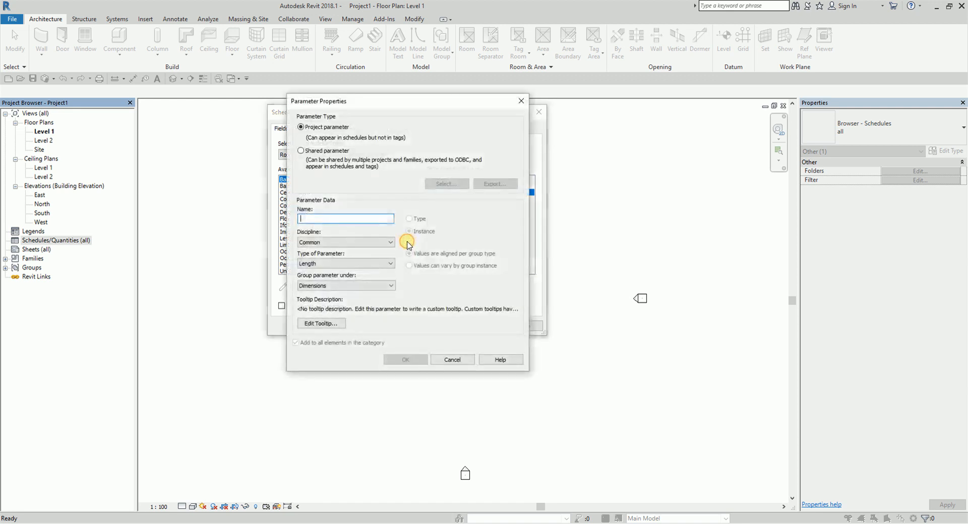
key("ctrl")
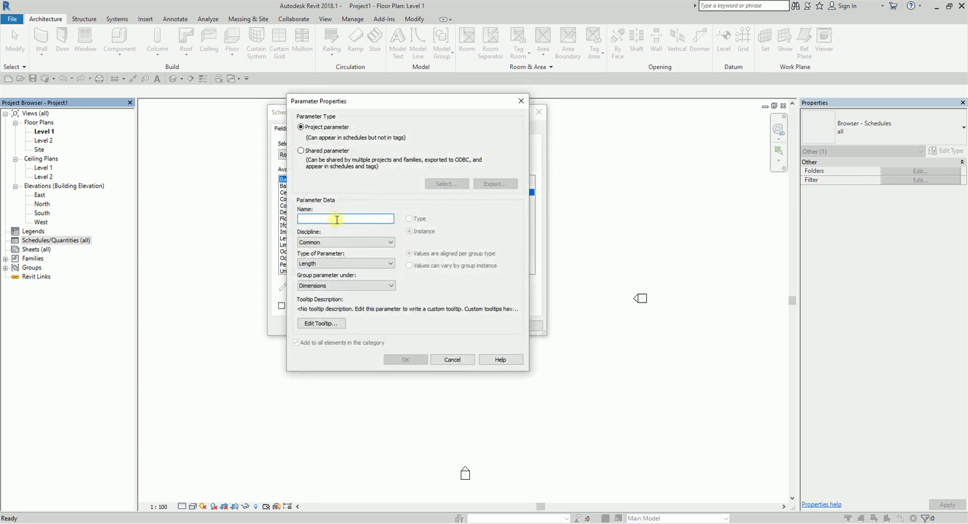
type("Req")
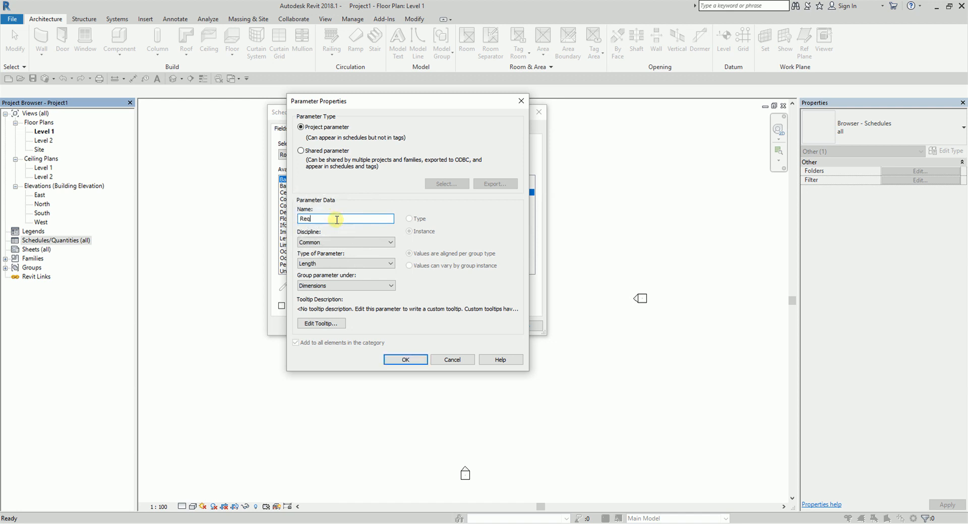
type("wuired")
key("BackSpace")
key("BackSpace")
key("BackSpace")
key("BackSpace")
key("BackSpace")
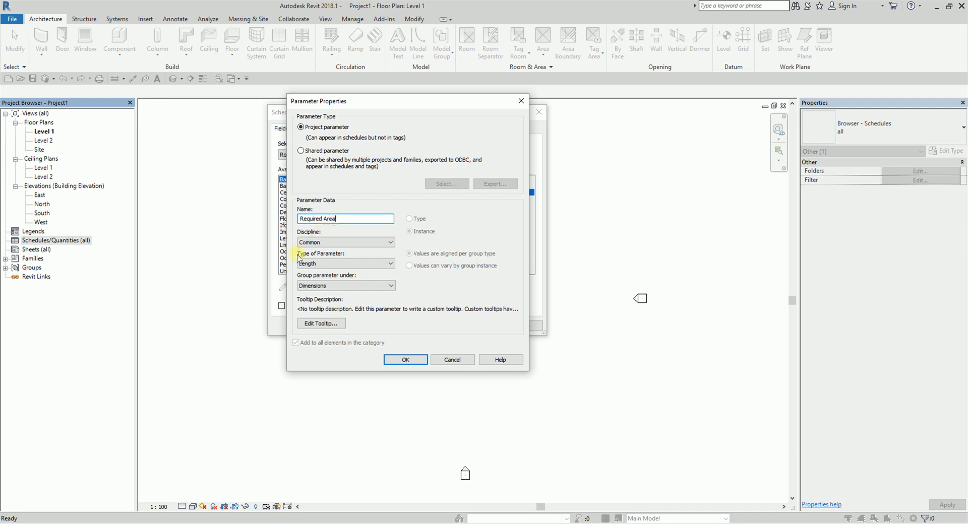
Step: Set the Required Area parameter's type to Area, group it under Analysis Results and let its values vary by group instance
left_click(341, 263)
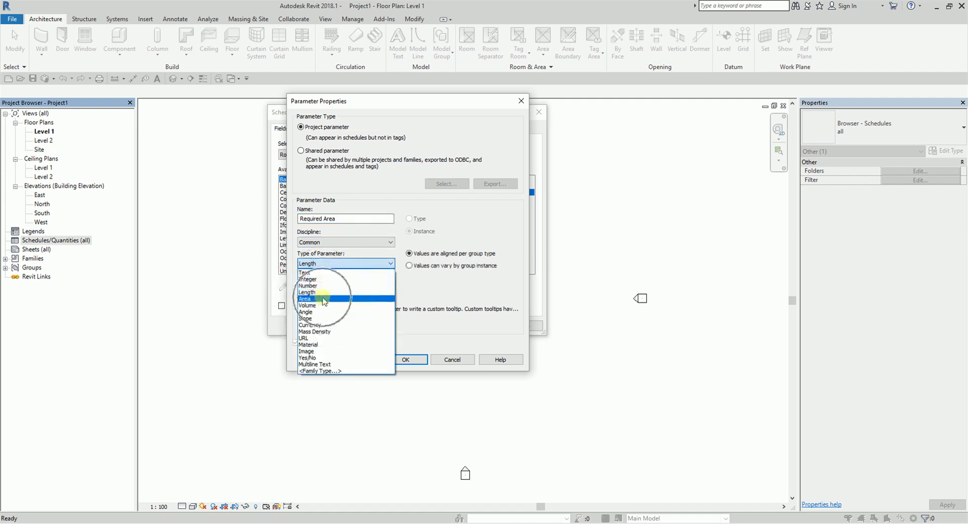
left_click(320, 299)
left_click(345, 289)
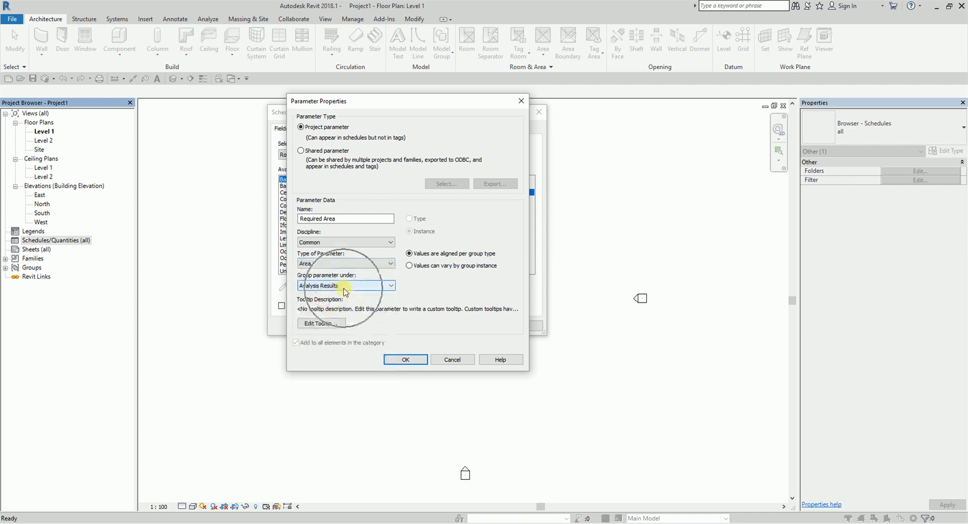
left_click(408, 266)
left_click(409, 266)
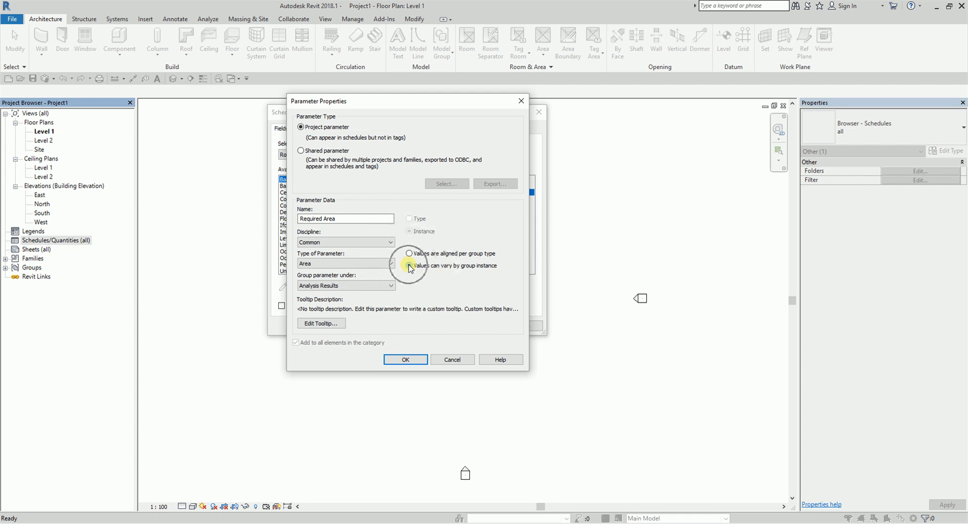
left_click(412, 361)
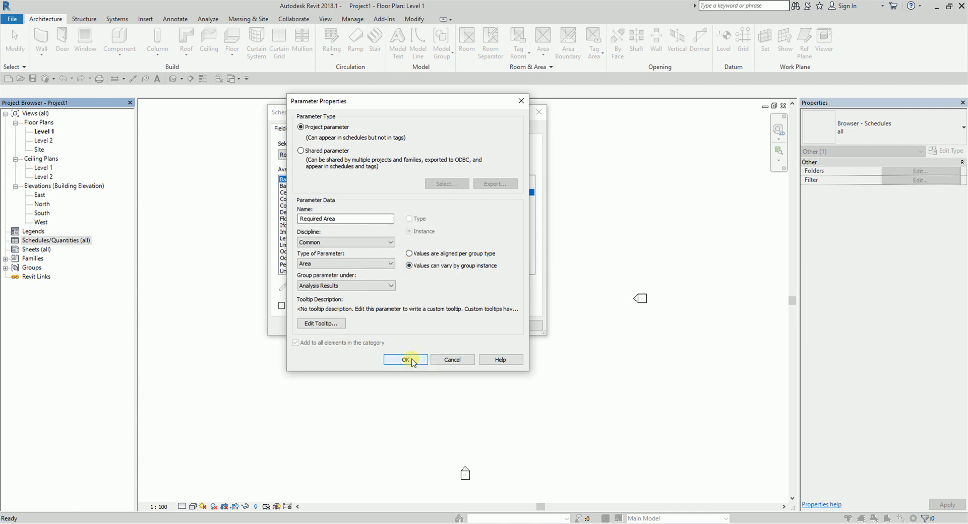
Step: Review the Required Area parameter's properties and the categories it is assigned to
left_click(447, 200)
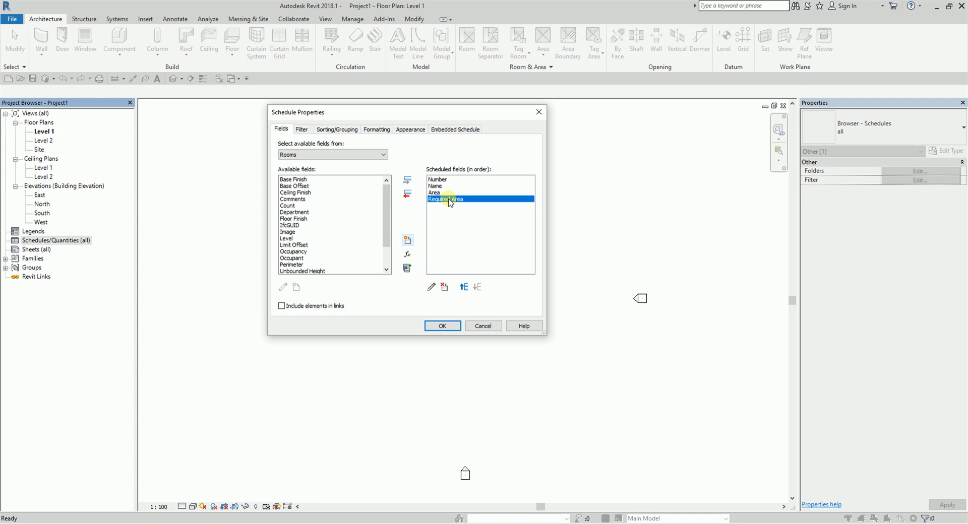
left_click(431, 286)
left_click_drag(576, 162, 551, 248)
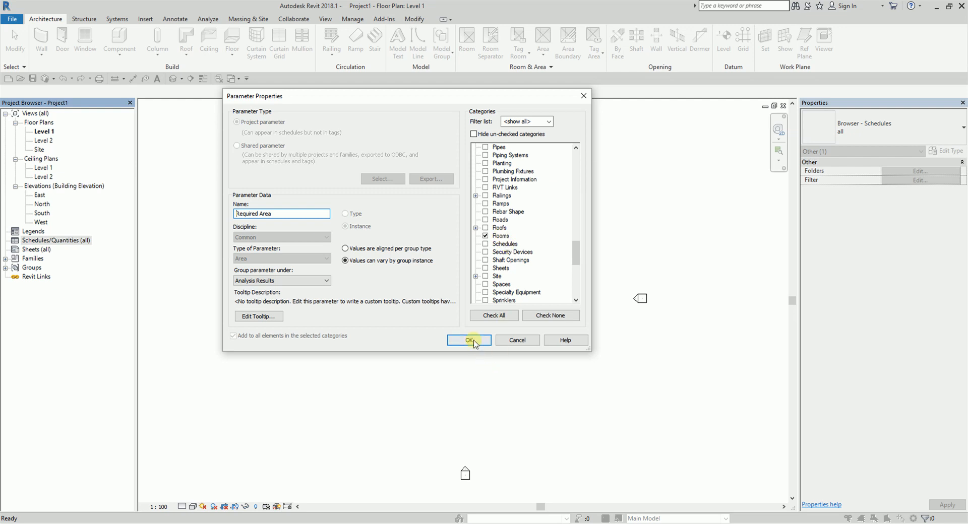
left_click(471, 339)
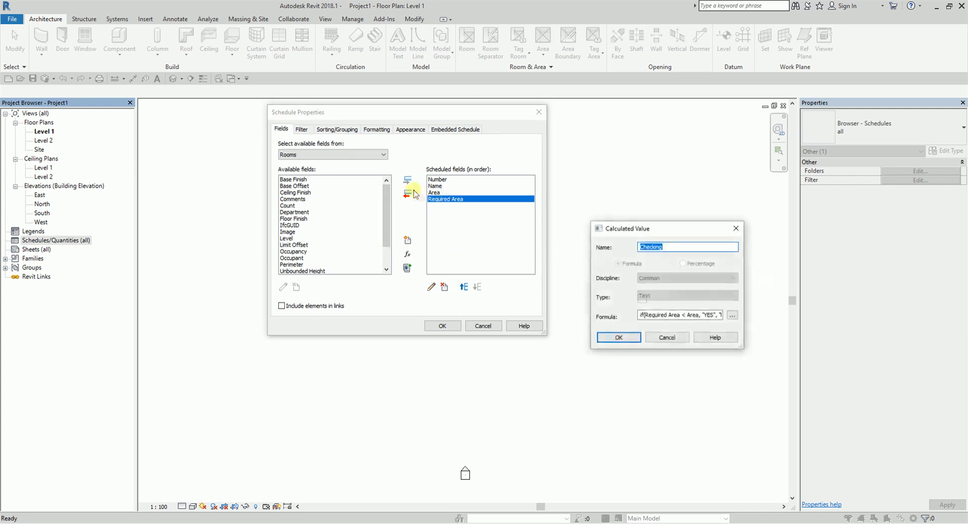
Step: Start a new calculated value for the room schedule and name it Checking
left_click_drag(658, 227, 789, 226)
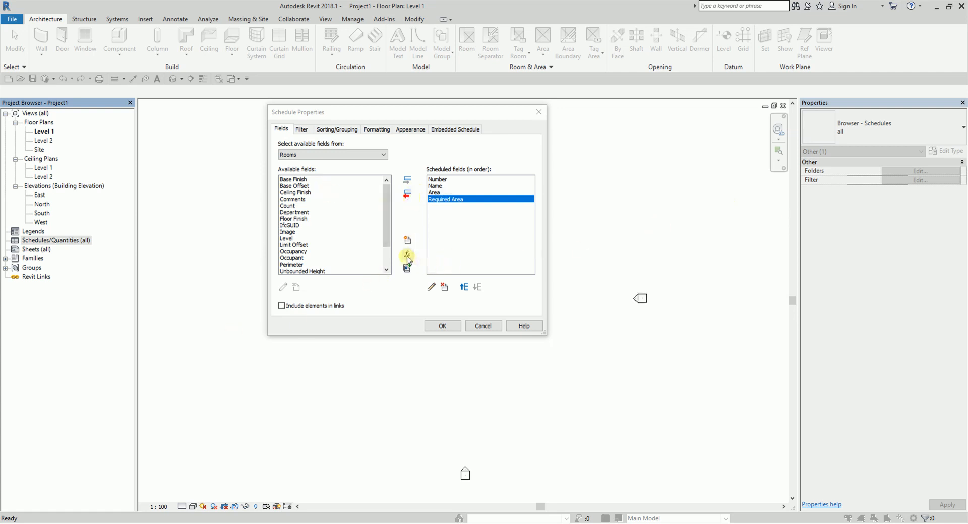
left_click(416, 220)
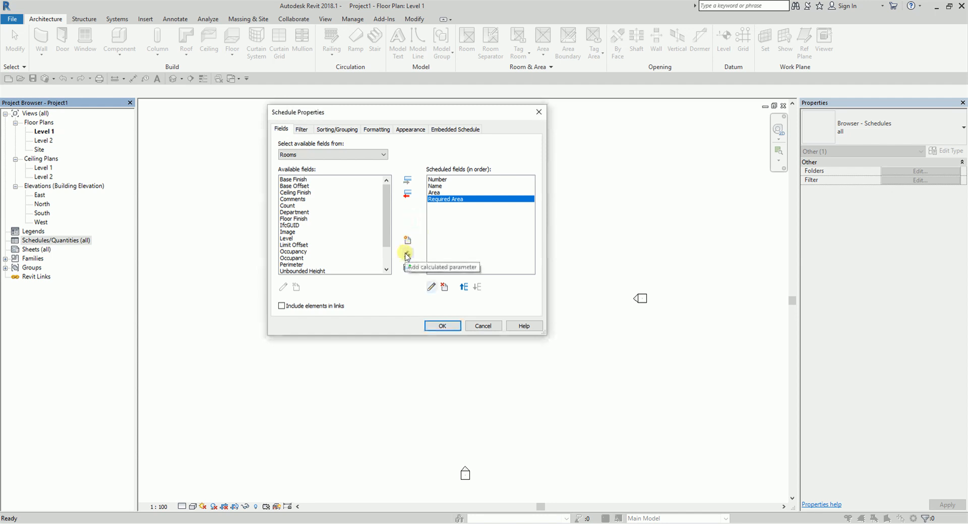
left_click(406, 254)
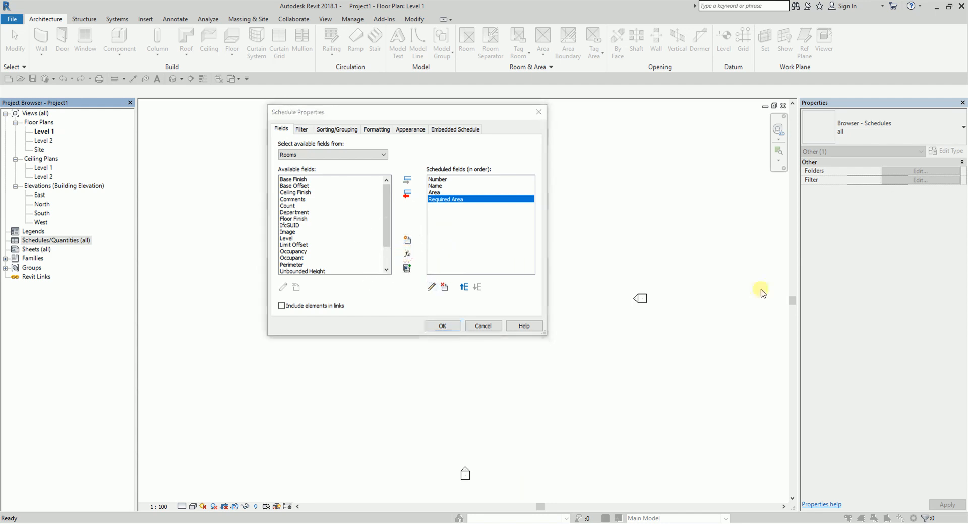
left_click_drag(760, 289, 639, 204)
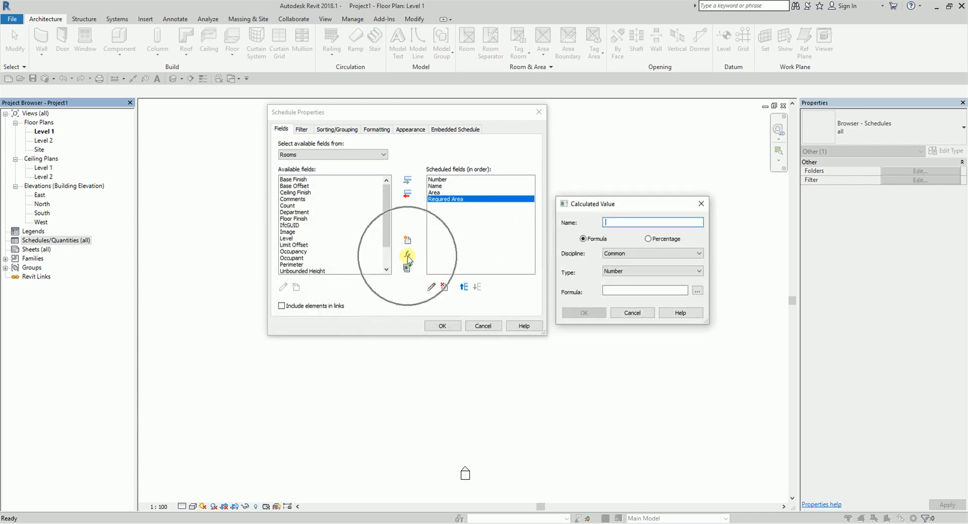
left_click(627, 204)
left_click(626, 204)
left_click(627, 204)
left_click(625, 221)
type("Chel")
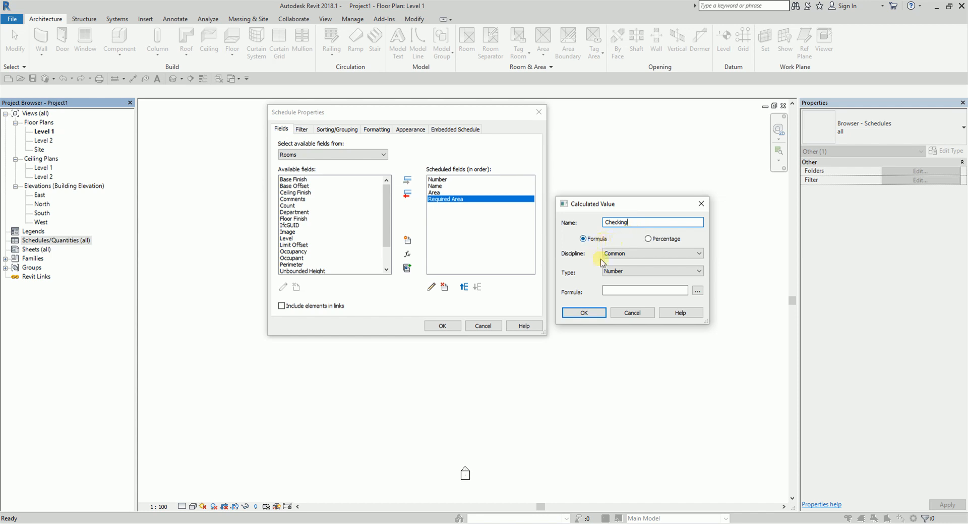
Step: Set the Checking value's type to Text and enter the formula if(Required Area < Area, "YES", "NO")
left_click(627, 257)
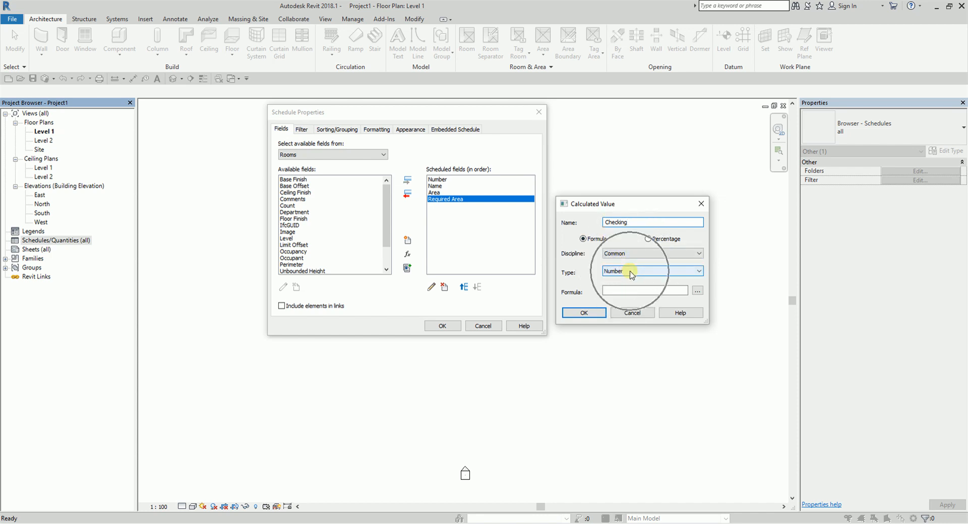
left_click(630, 273)
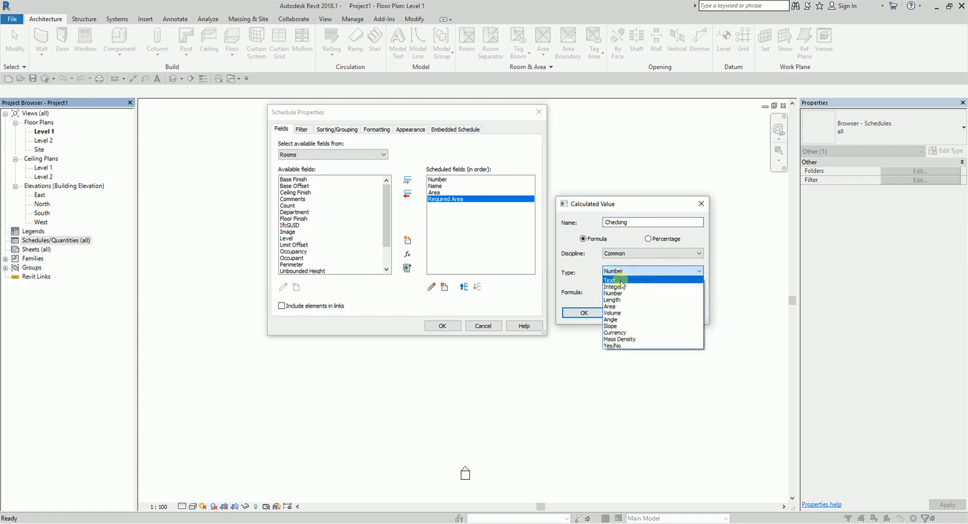
left_click(620, 280)
left_click(623, 290)
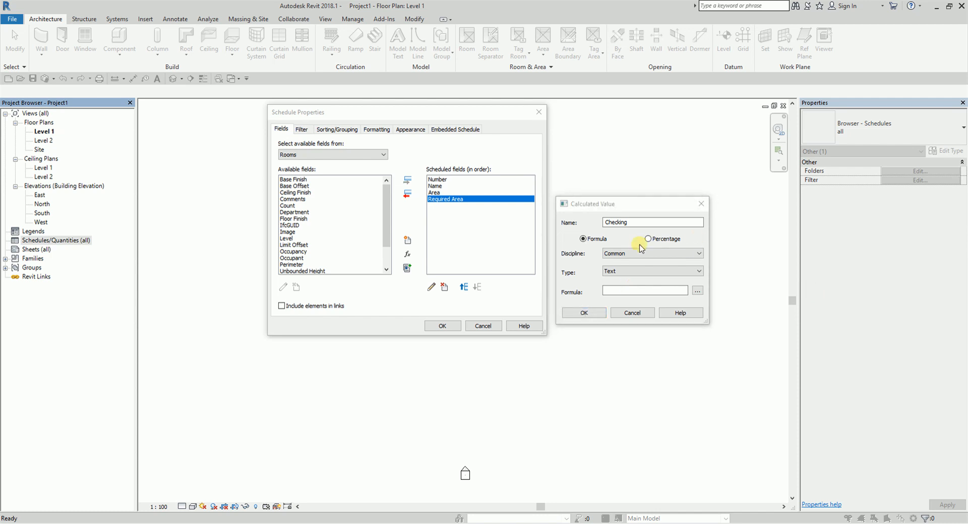
left_click(613, 293)
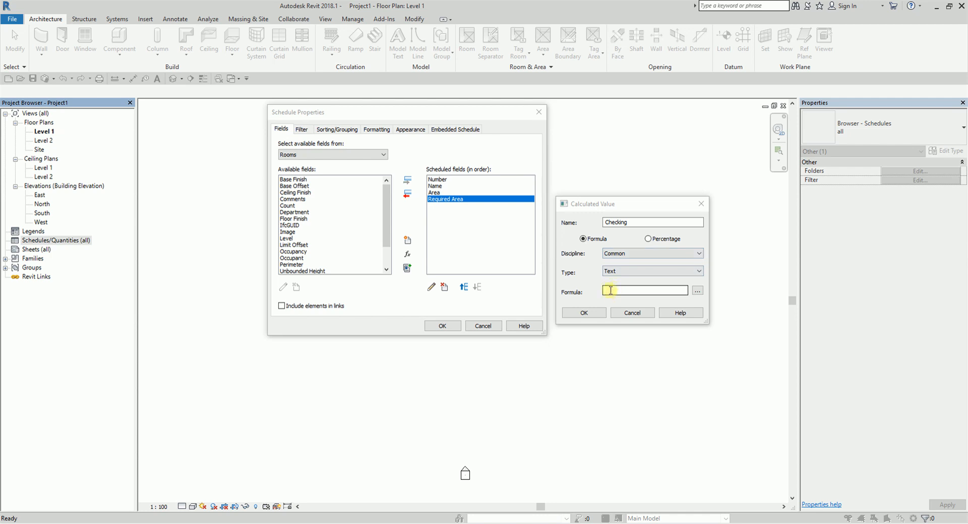
left_click(610, 290)
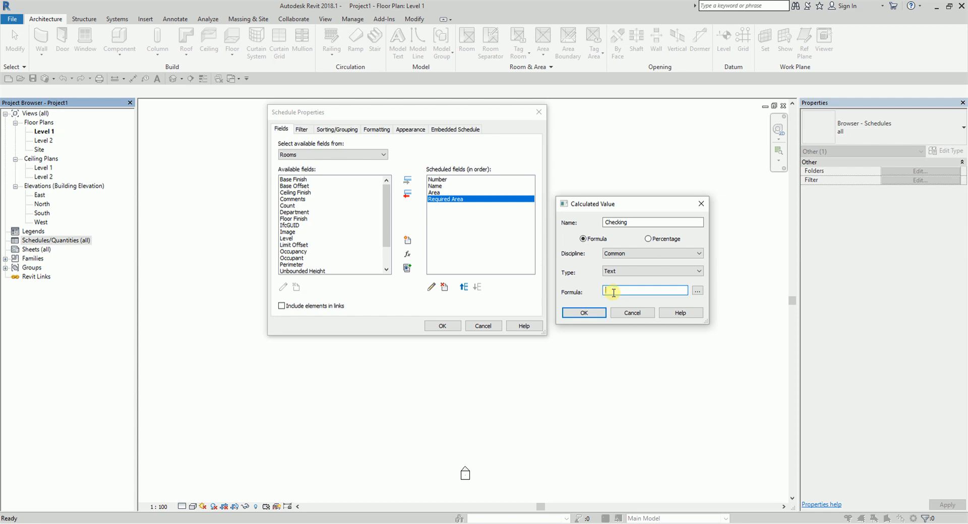
type("if(Required Area < Area, \"YES\", \"NO\")")
Step: Examine the Checking formula's condition and its two text results from beginning to end
left_click_drag(645, 291, 562, 291)
left_click(636, 291)
left_click(626, 292)
left_click(648, 292)
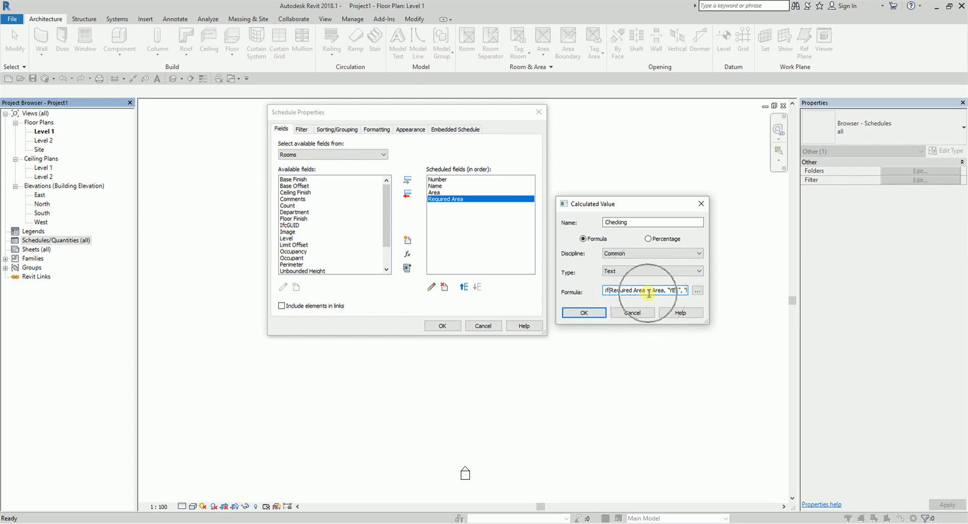
left_click_drag(659, 291, 705, 293)
left_click(666, 291)
left_click(667, 293)
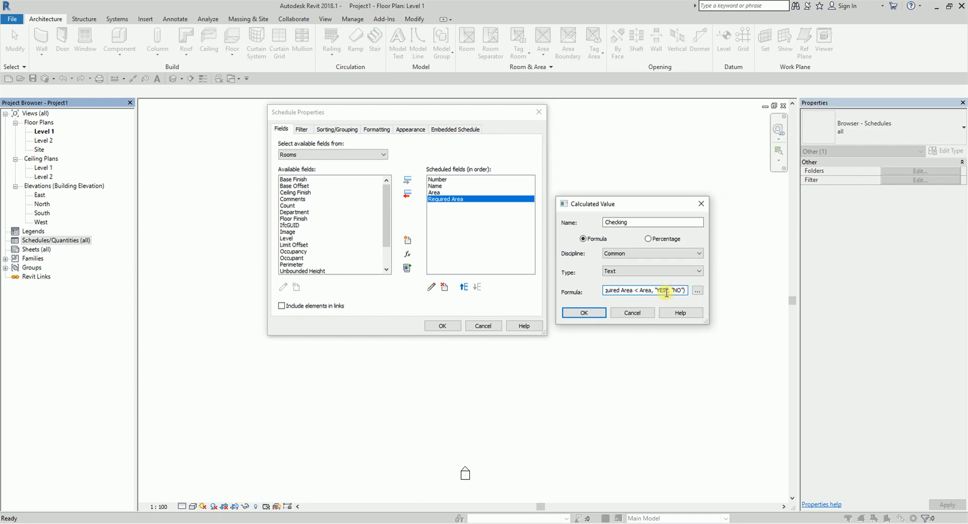
left_click(631, 290)
type("<")
left_click_drag(676, 291, 572, 287)
left_click(626, 290)
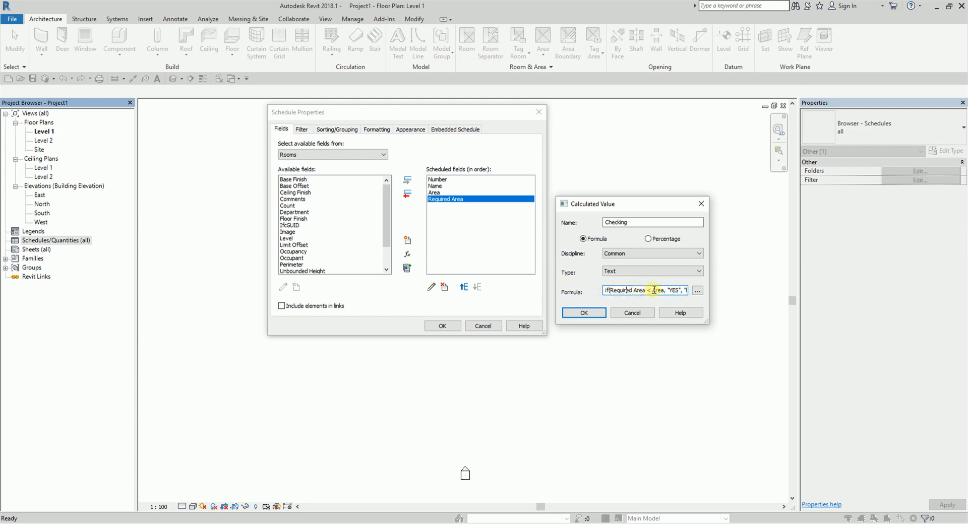
left_click_drag(655, 291, 674, 292)
left_click(672, 292)
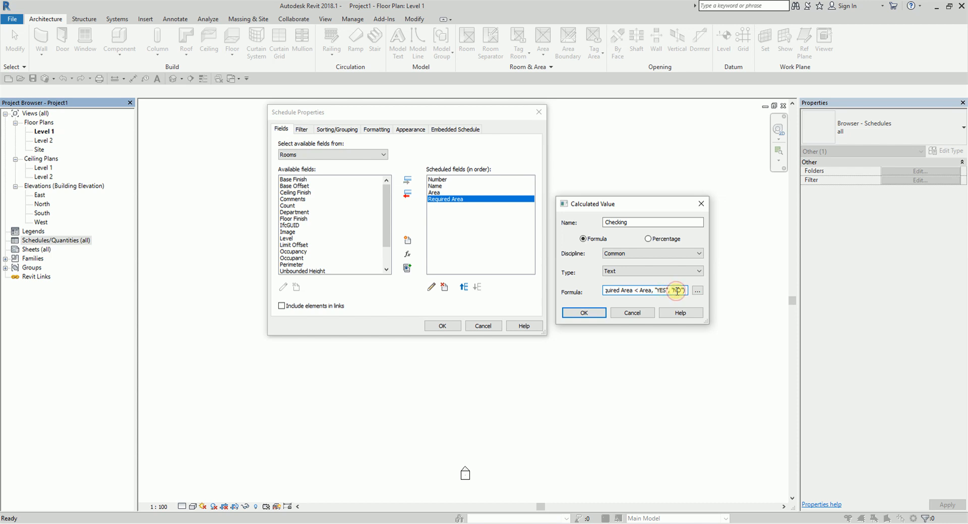
left_click_drag(652, 290, 612, 291)
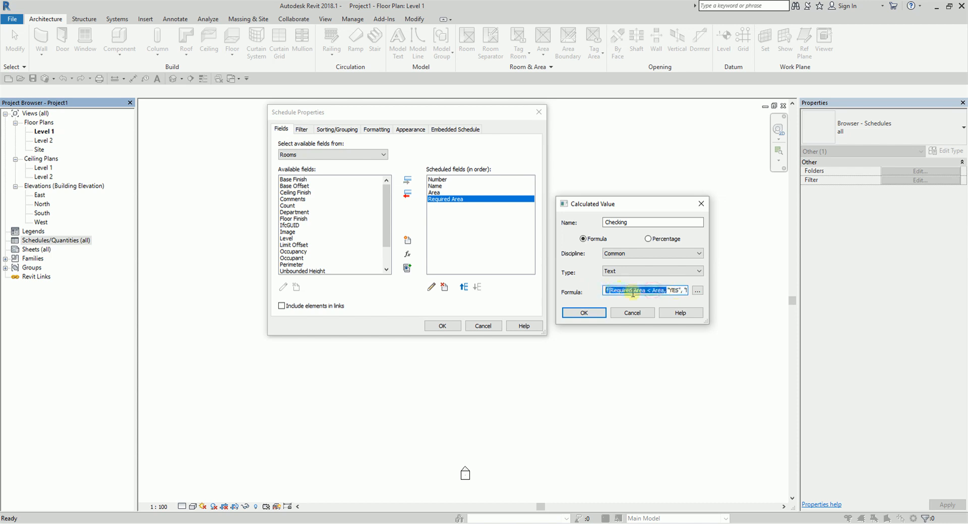
left_click_drag(657, 293, 696, 294)
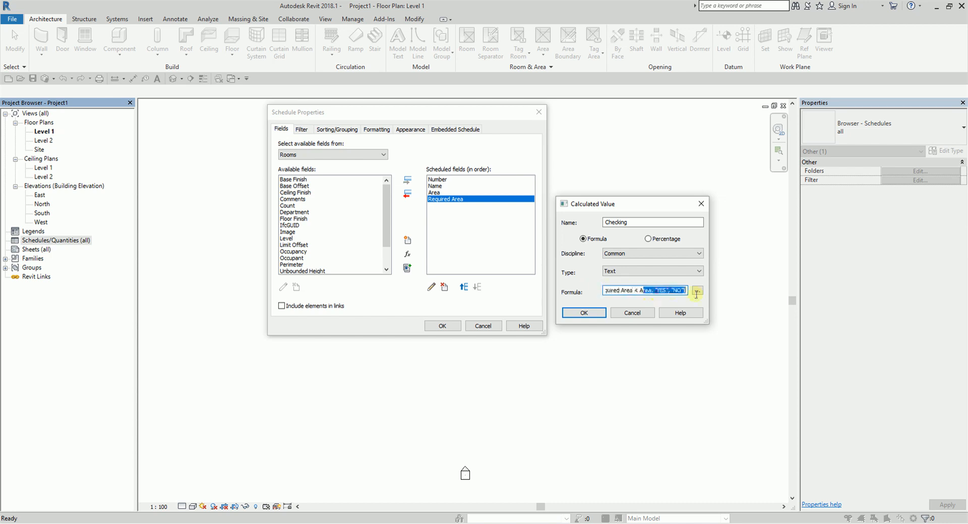
left_click(655, 291)
left_click(676, 291)
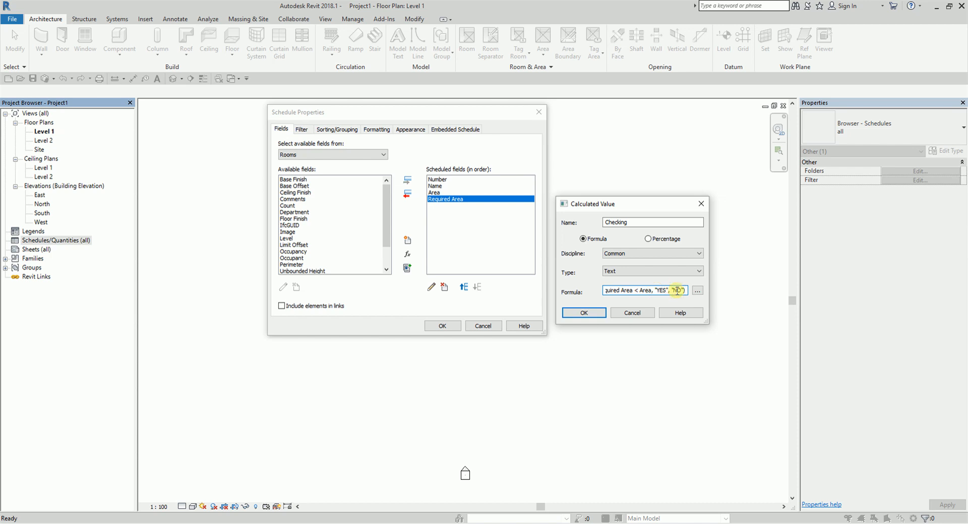
Step: Accept the Checking calculated value as a field of the room schedule
left_click(584, 314)
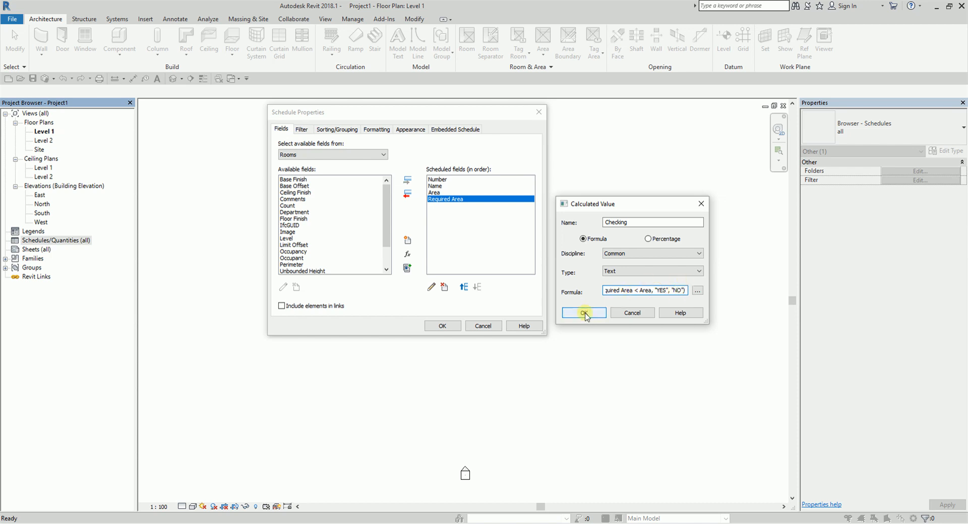
left_click(439, 203)
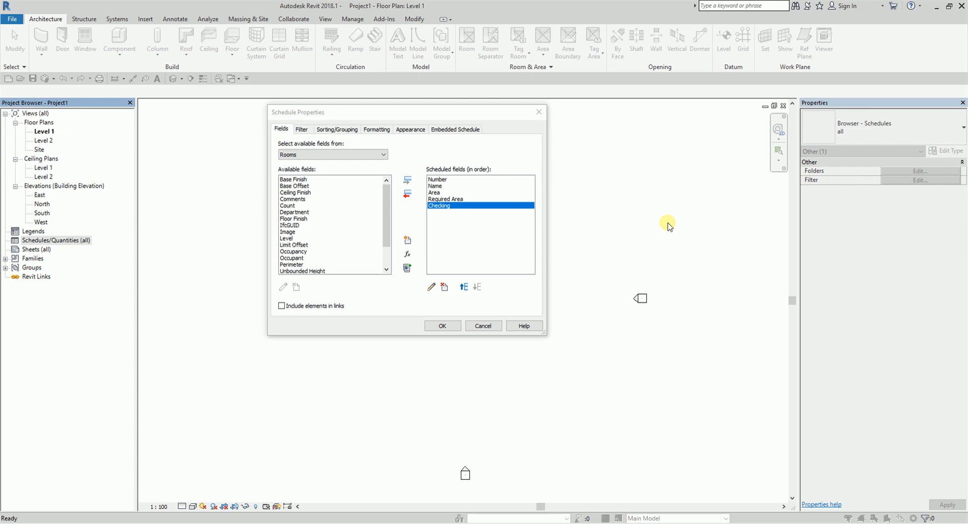
left_click_drag(646, 208, 871, 189)
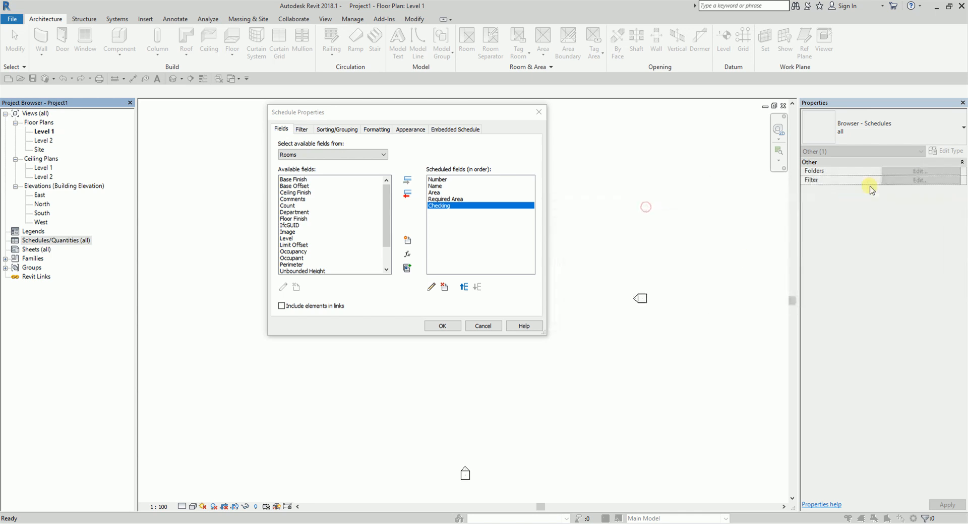
Step: Add a calculated value named Percentage of Total, as a percentage of Area by grand total
left_click(409, 255)
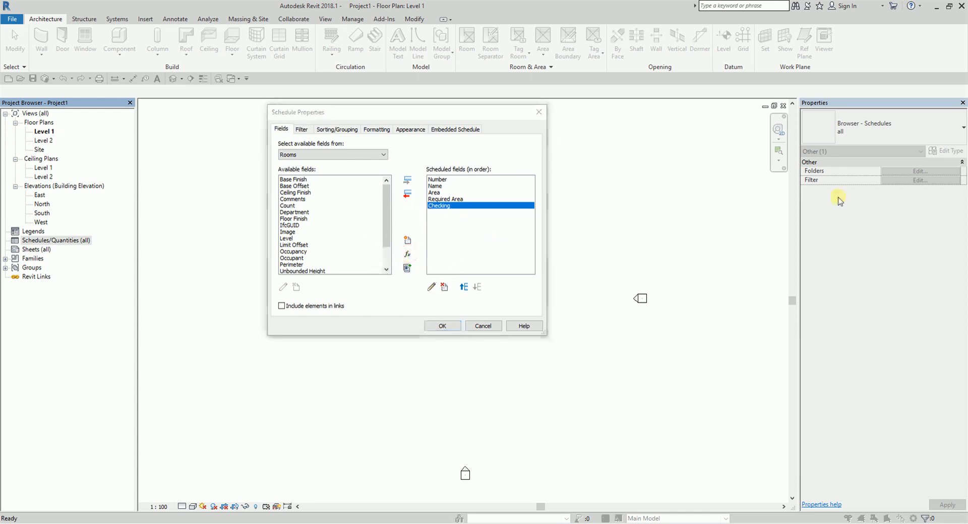
left_click_drag(916, 158, 650, 151)
left_click(644, 166)
type("Percen")
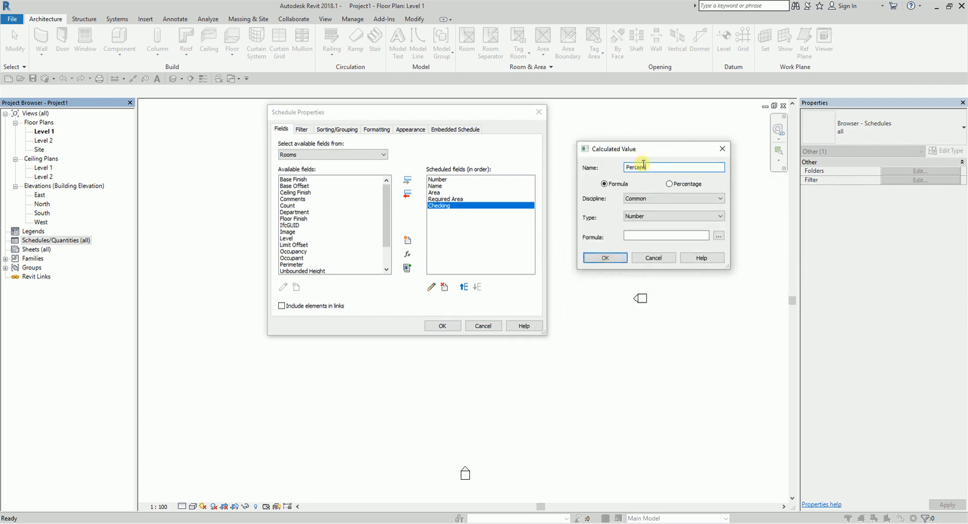
type("tage of Total")
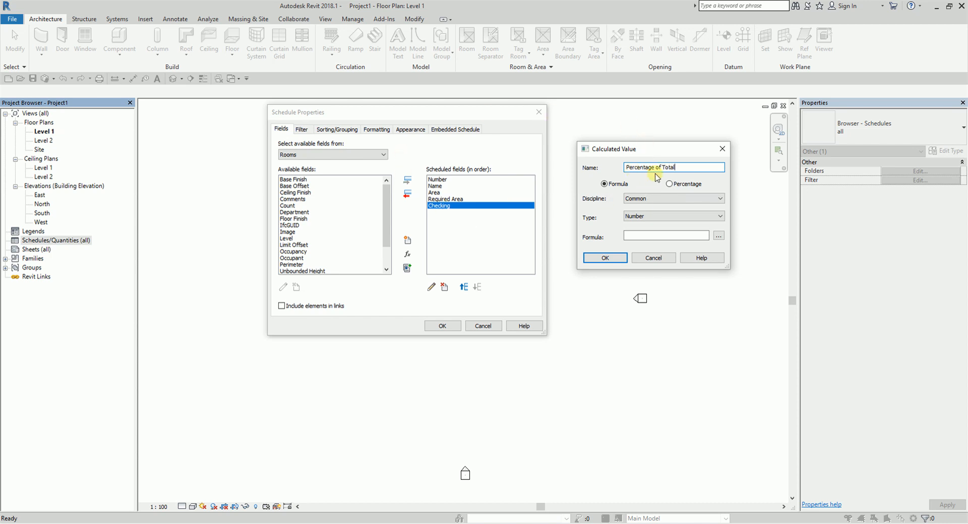
left_click(670, 184)
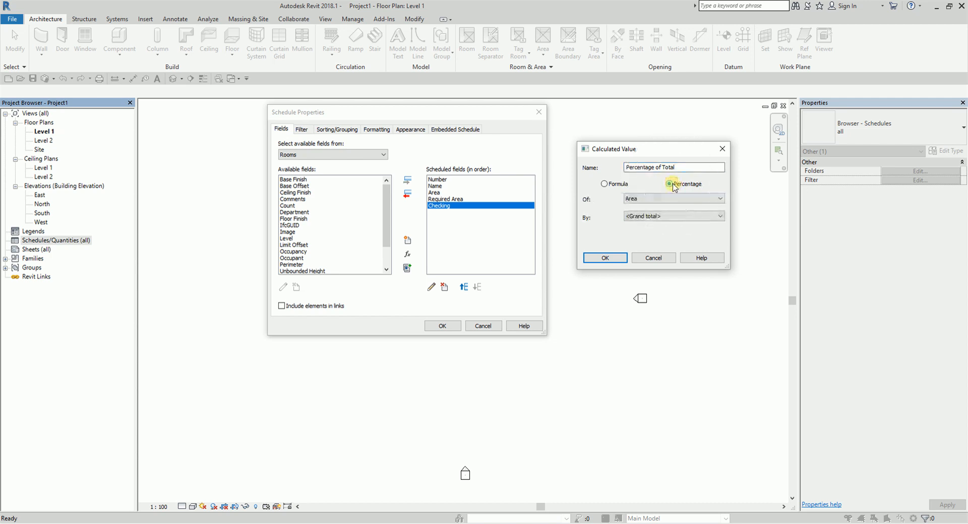
left_click(652, 217)
left_click(606, 258)
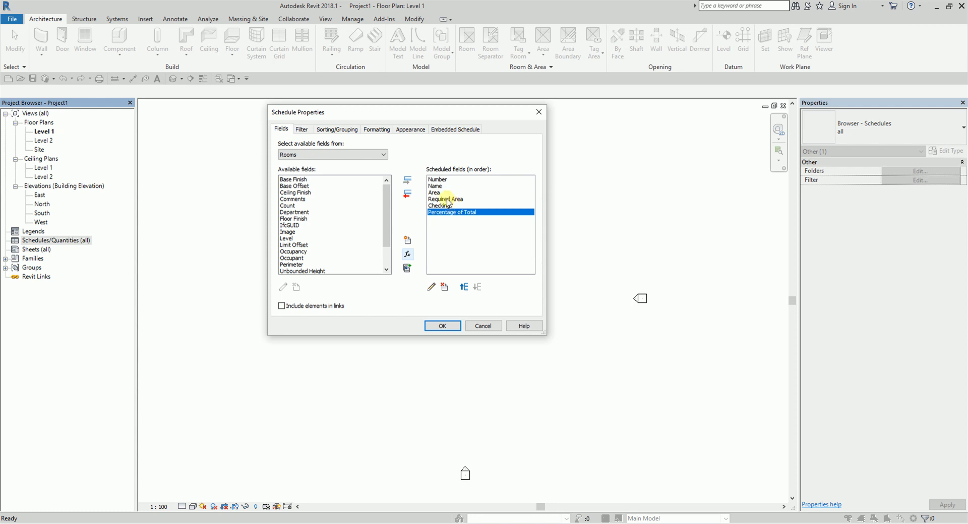
Step: Create a conditional format for the Checking field that tests whether its value is equal to NO
left_click(379, 130)
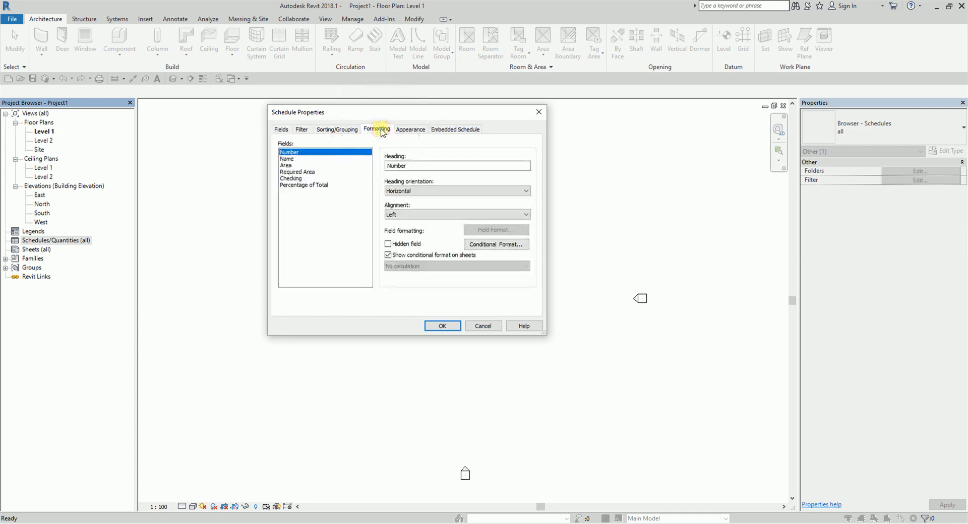
left_click(290, 153)
left_click(292, 179)
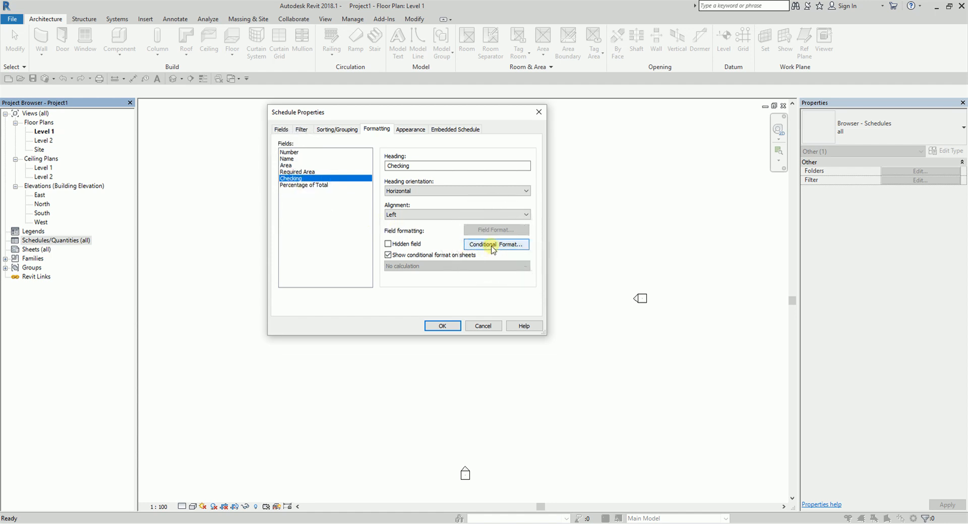
left_click(493, 248)
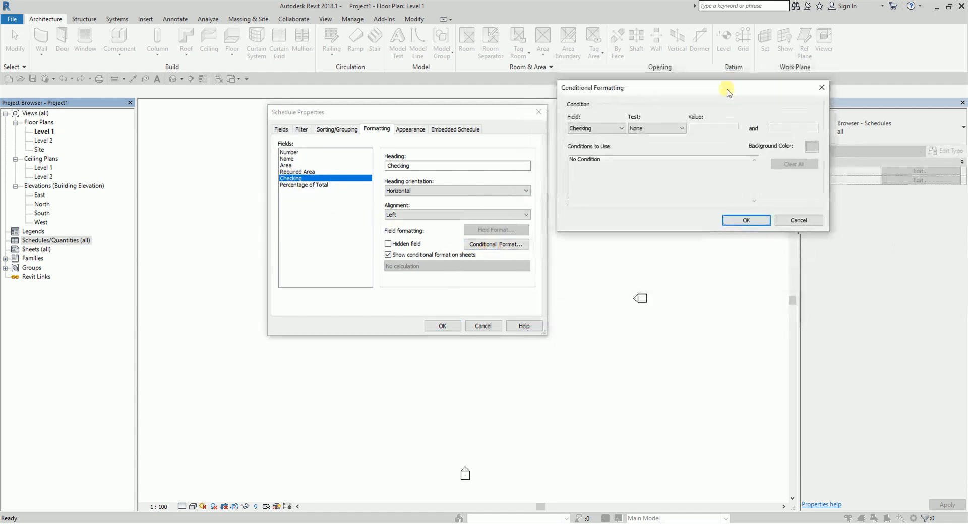
left_click(665, 136)
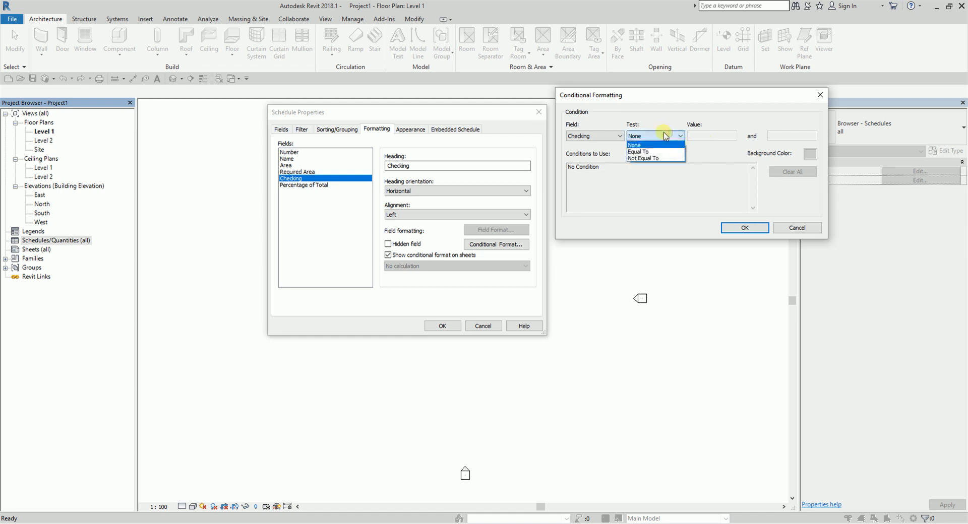
left_click(642, 152)
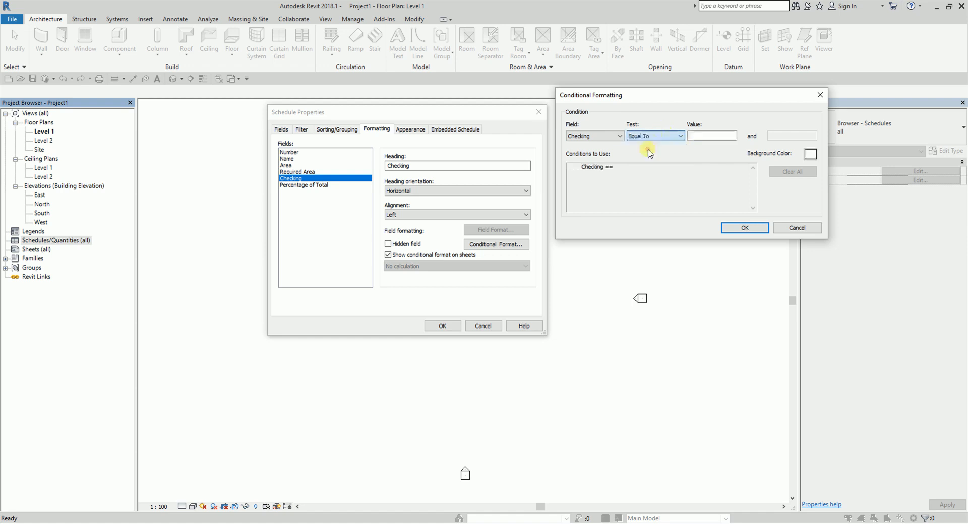
left_click(700, 136)
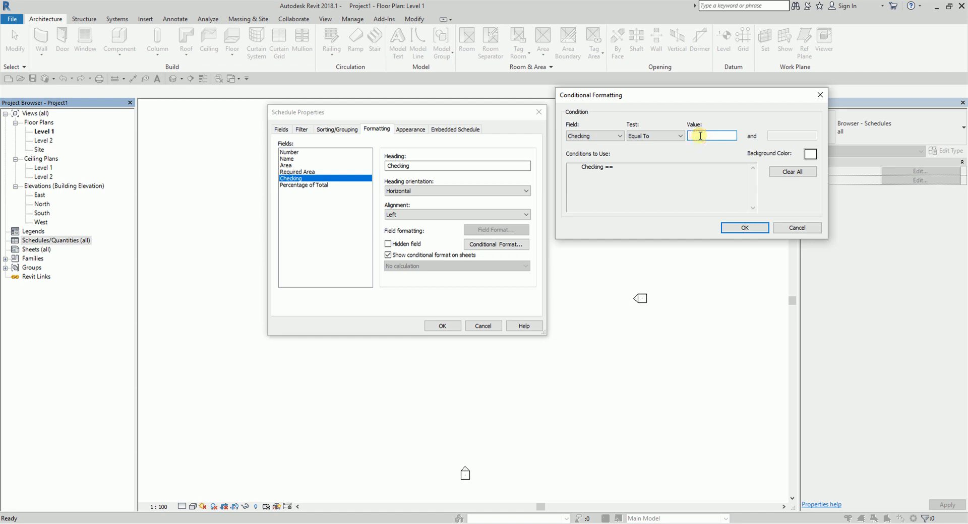
Step: Set the background color of the Checking condition to red (255, 0, 0)
left_click(810, 154)
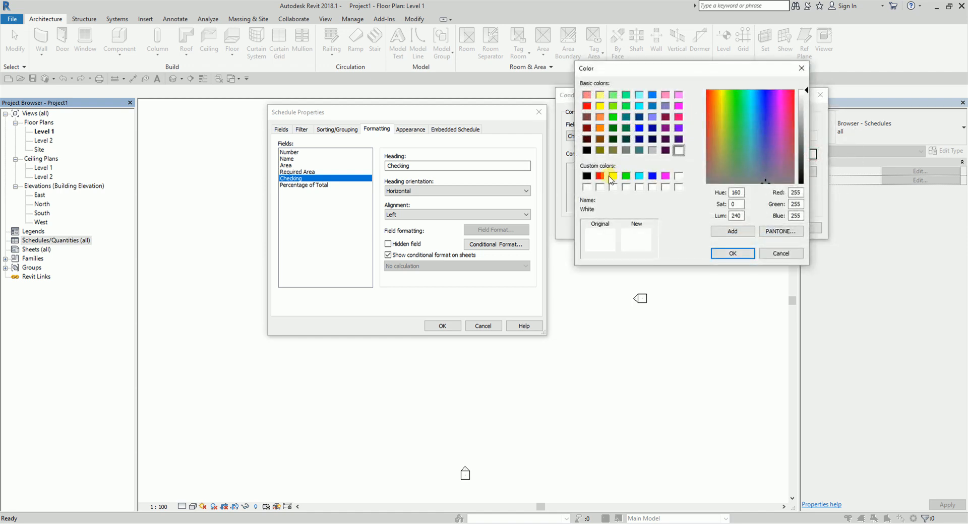
left_click(600, 176)
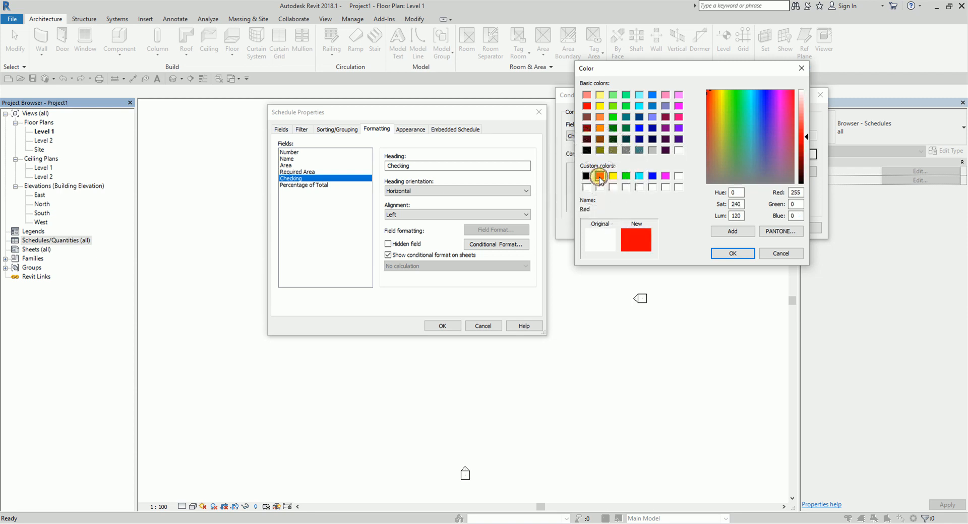
left_click(721, 253)
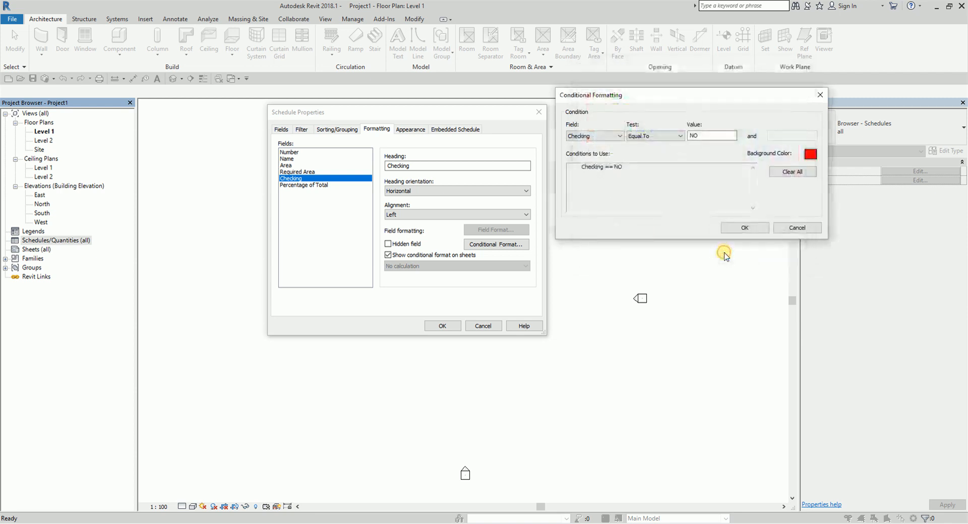
left_click(590, 137)
left_click(652, 138)
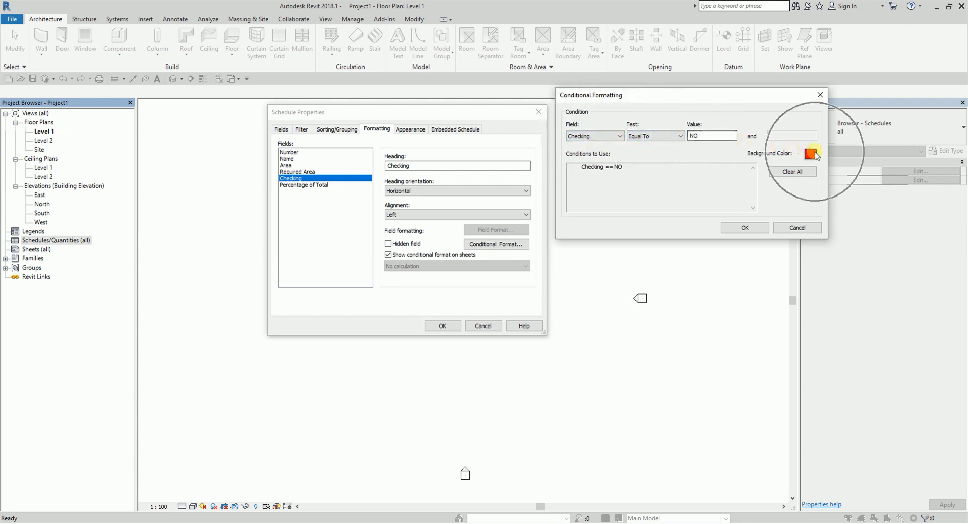
Step: Accept the Checking condition and create a conditional format testing whether Percentage of Total is greater than 15%
left_click(755, 228)
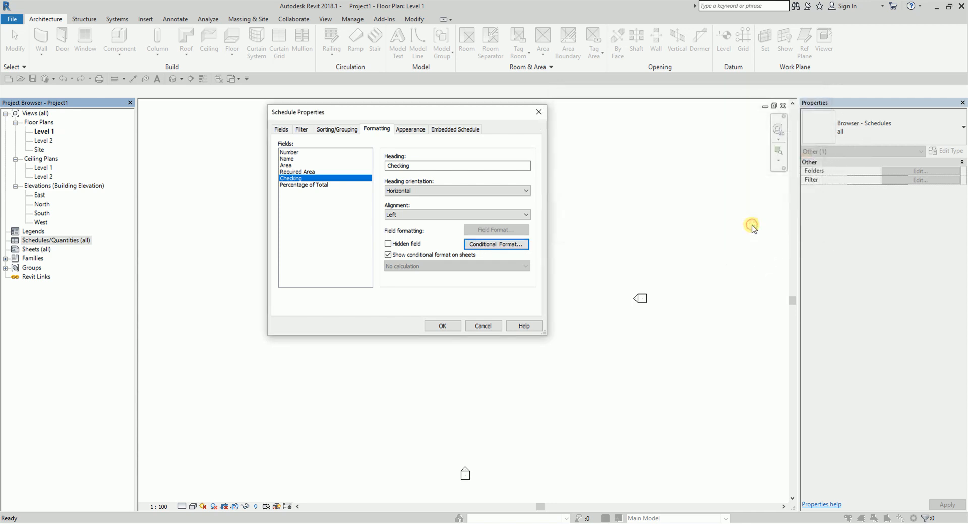
left_click(318, 185)
key("ctrl")
key("ctrl")
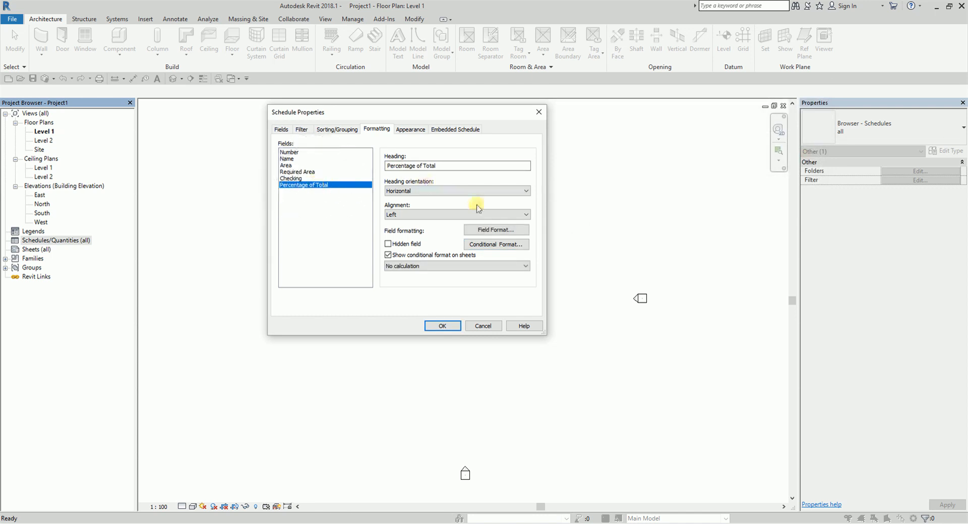
left_click(495, 245)
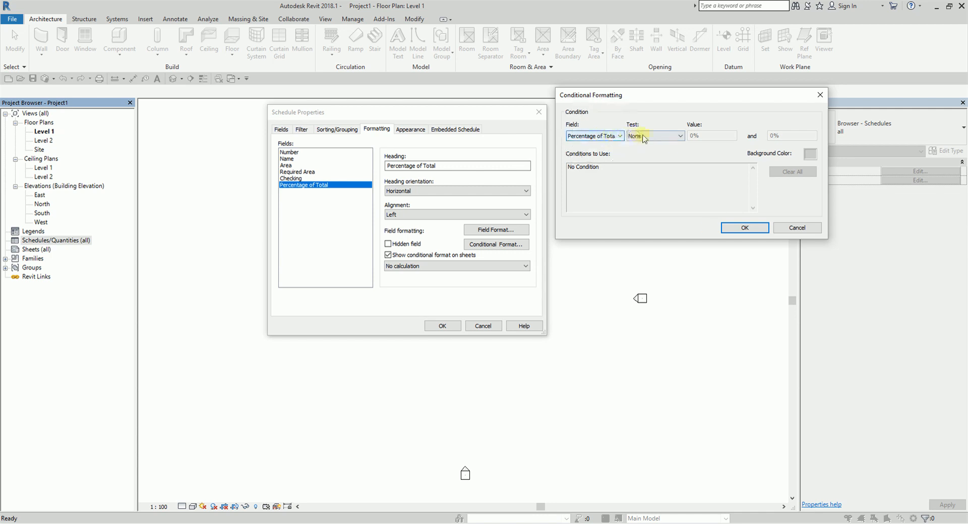
left_click(658, 136)
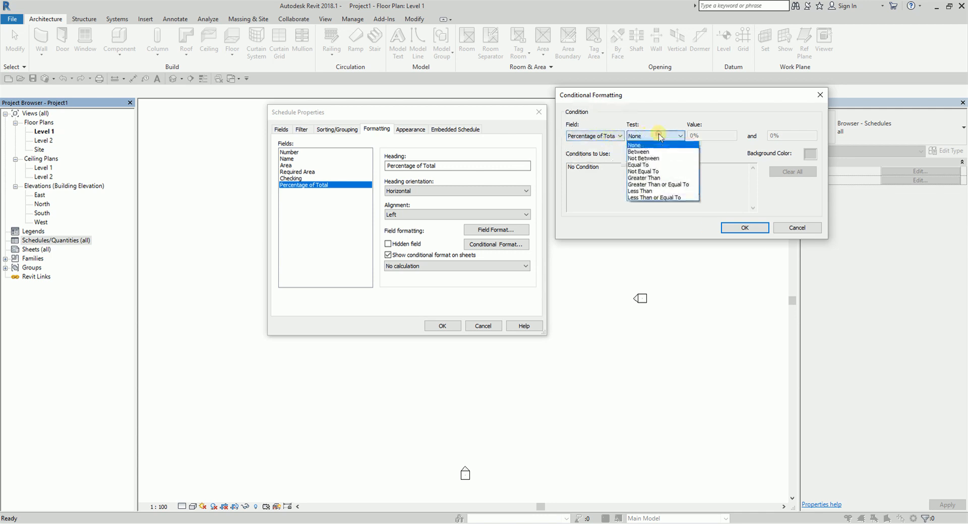
left_click(650, 178)
left_click(694, 138)
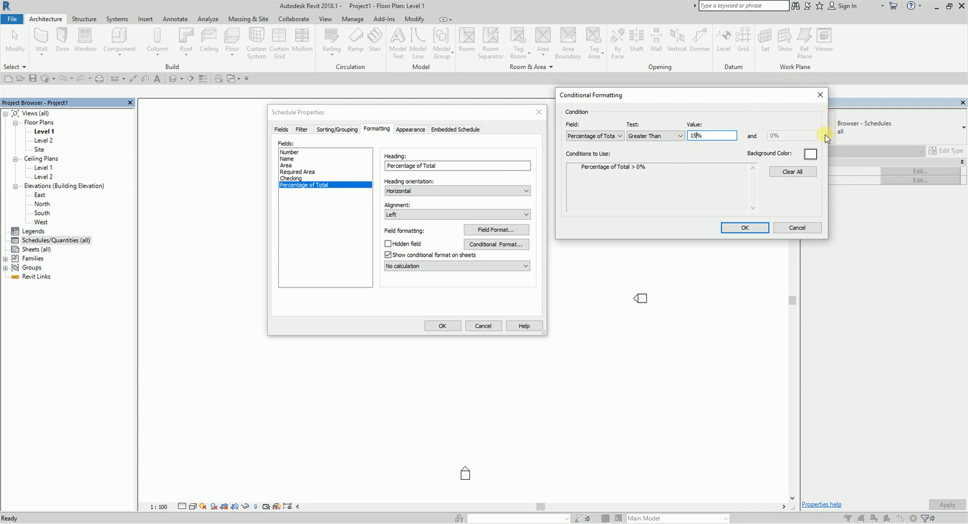
Step: Set the background color of the Percentage of Total condition to green
left_click(811, 155)
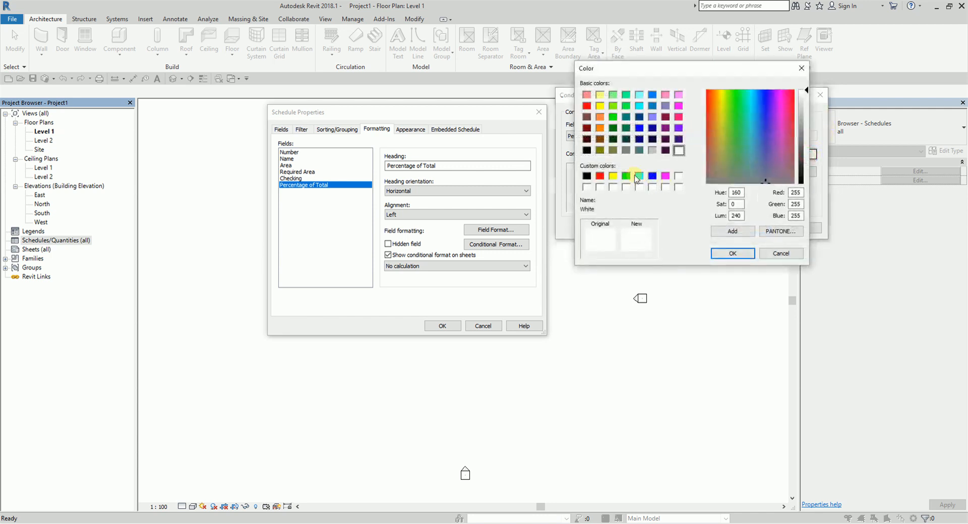
left_click(626, 176)
left_click(732, 253)
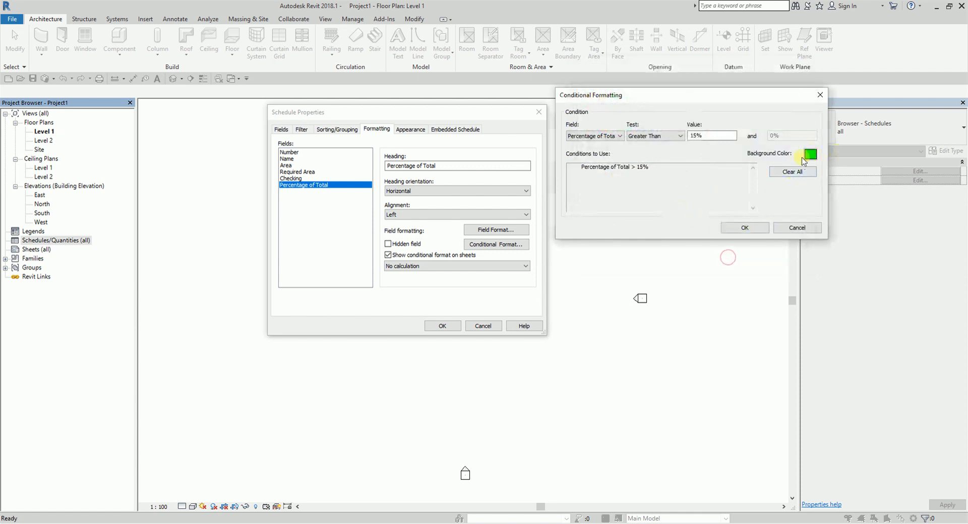
left_click(647, 137)
Step: Accept the formatting and schedule properties to create the room schedule, and widen its Percentage of Total column to fit the heading
left_click(745, 229)
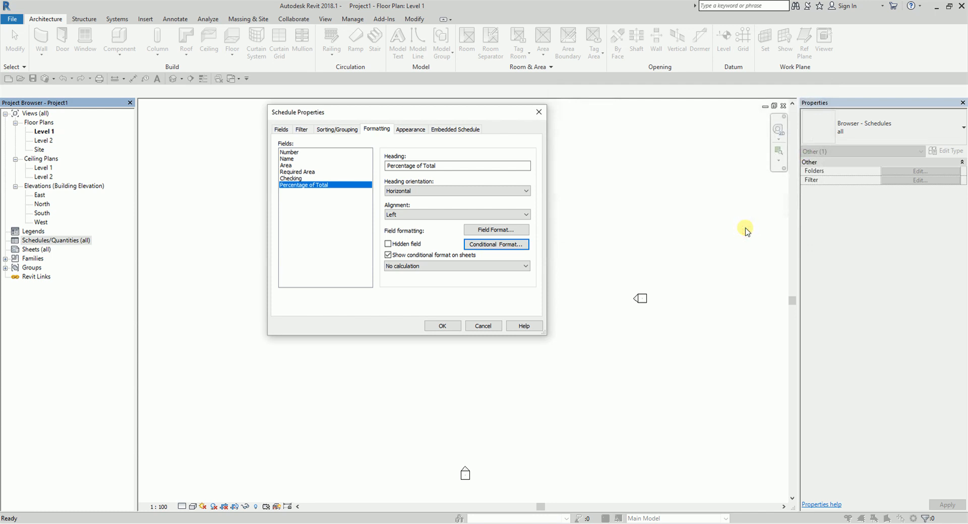
left_click(442, 327)
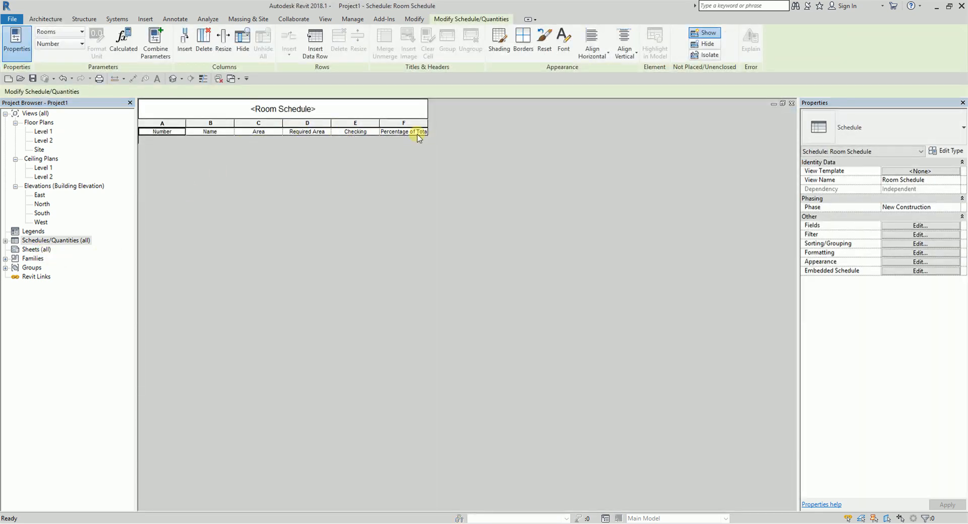
left_click_drag(426, 125, 451, 124)
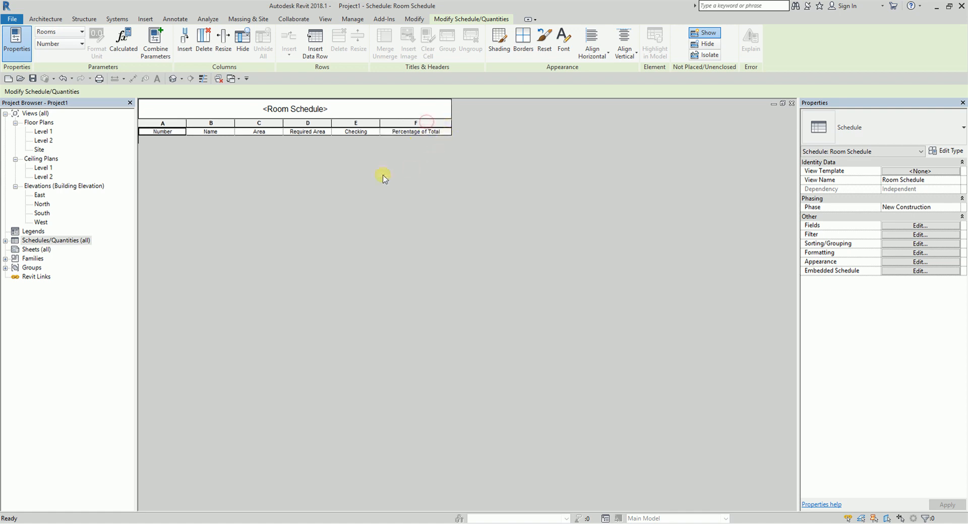
Step: In the Level 1 floor plan, draw a rectangle of Generic - 200mm walls up to Level 2, about 34000 by 22000 mm
double_click(43, 132)
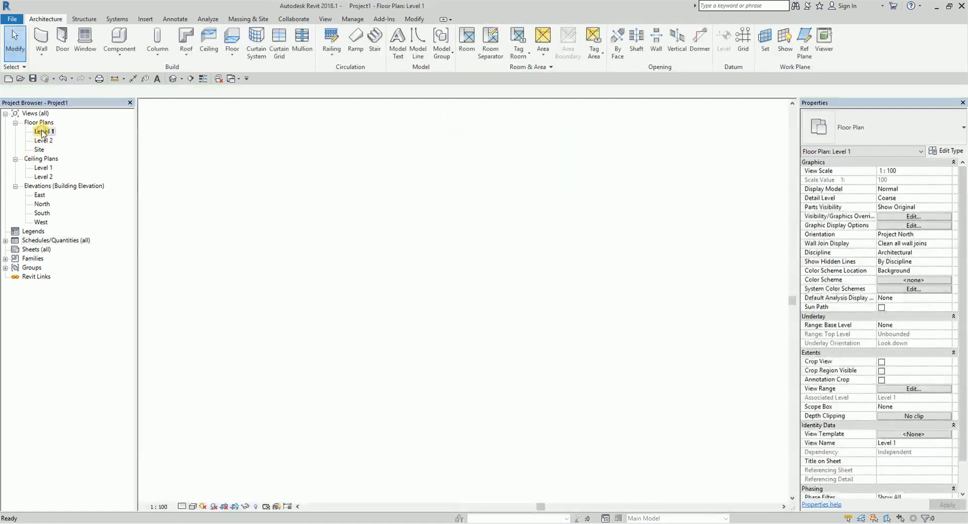
left_click(45, 41)
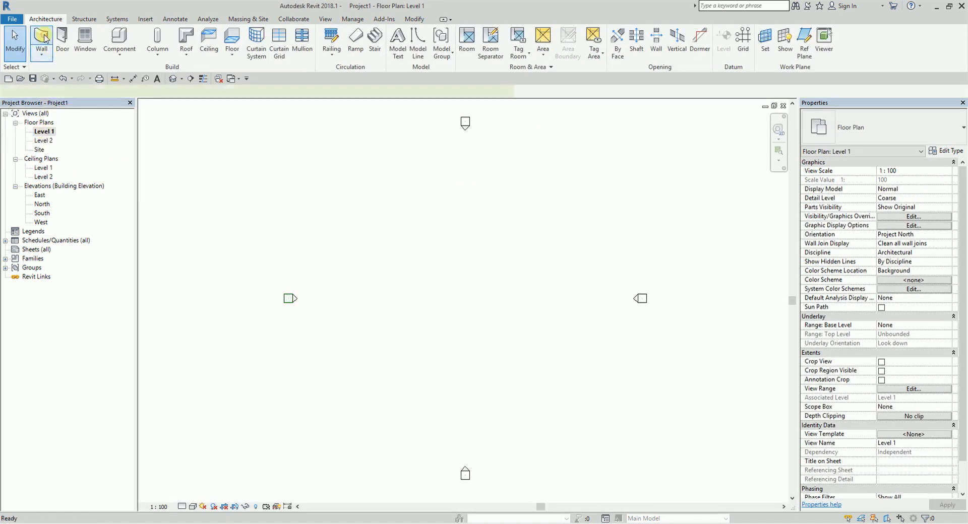
left_click(132, 92)
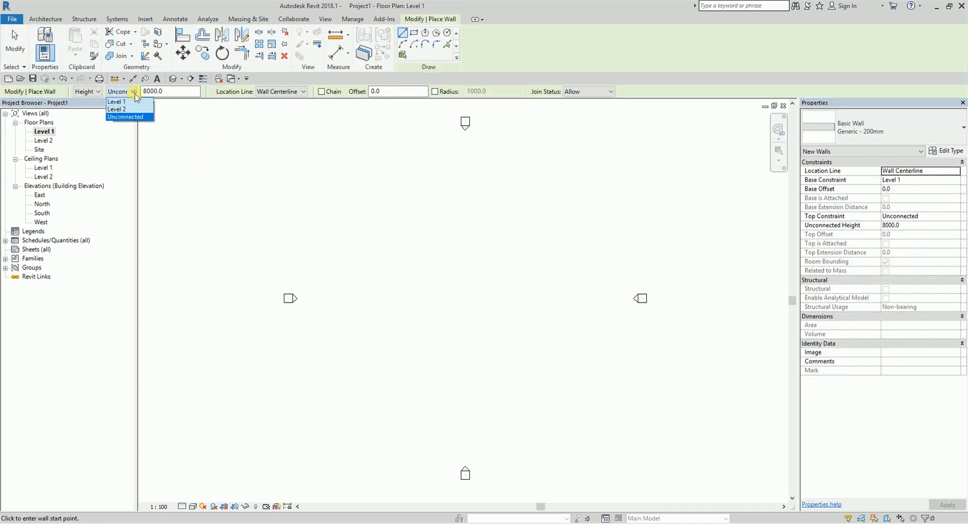
left_click(129, 109)
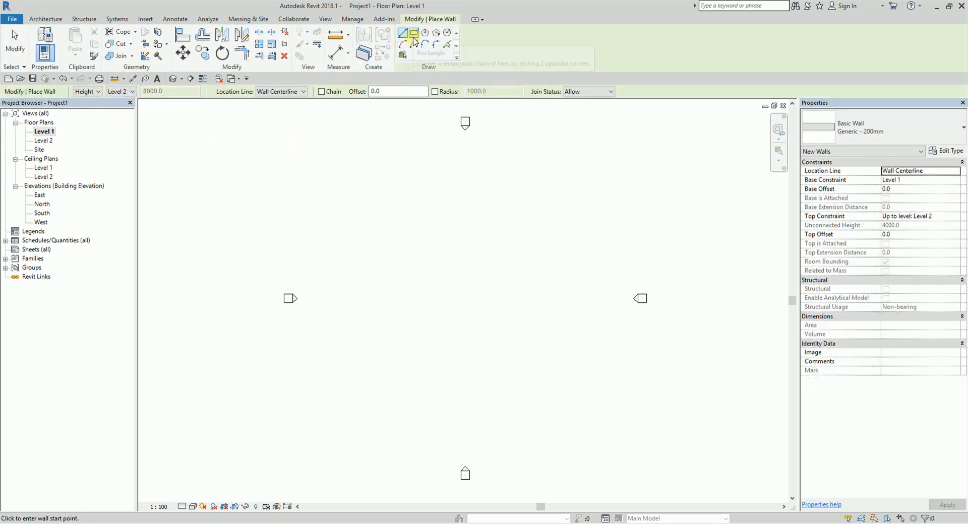
left_click(413, 33)
left_click(371, 222)
left_click(604, 376)
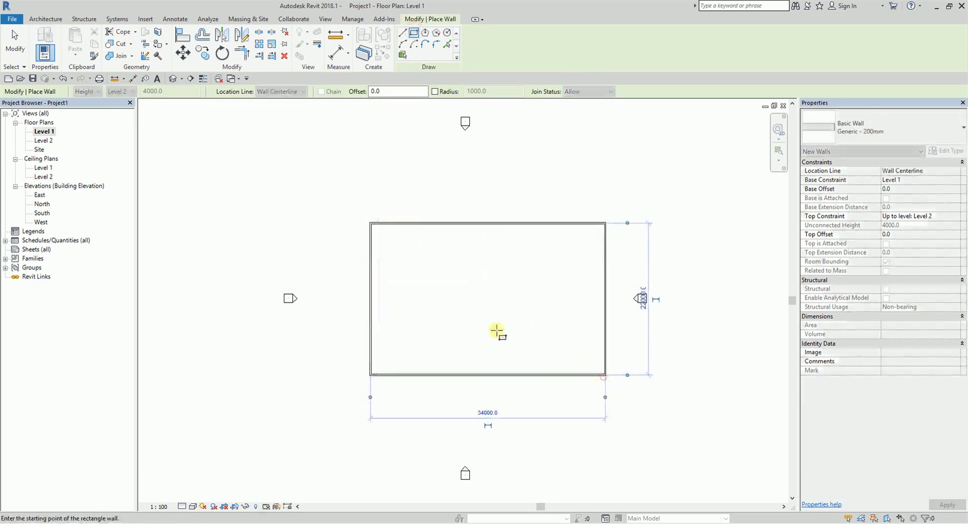
Step: Divide the rectangle with a horizontal wall between the side walls' midpoints and a vertical wall across the upper half
left_click(402, 32)
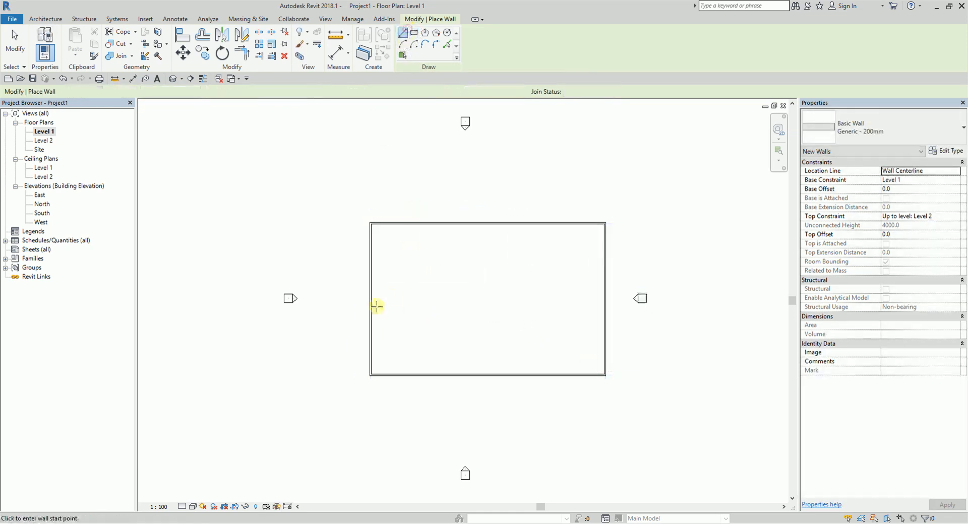
left_click(371, 298)
left_click(605, 298)
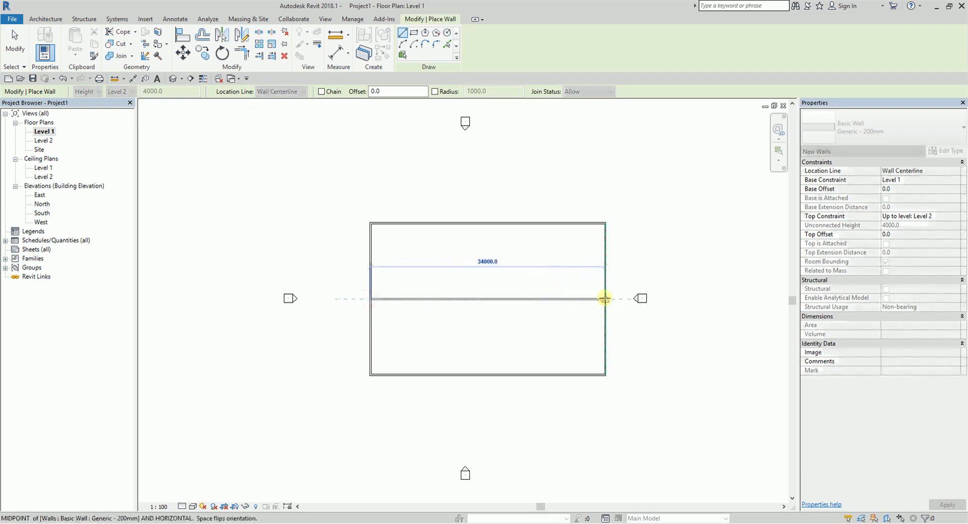
left_click(439, 223)
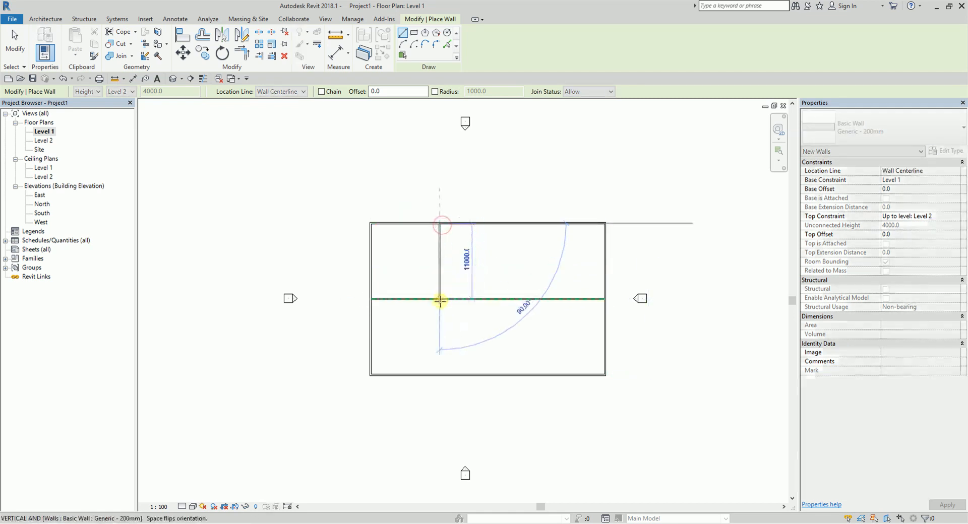
left_click(440, 299)
Step: Add a vertical wall across the lower half and a horizontal wall west of it, about 4000 mm above the bottom wall
left_click(522, 300)
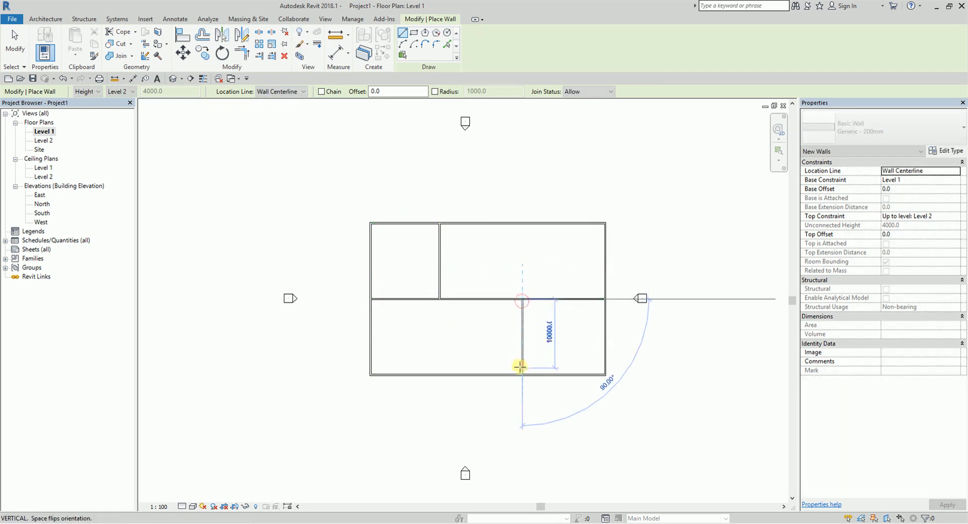
left_click(521, 374)
left_click(372, 347)
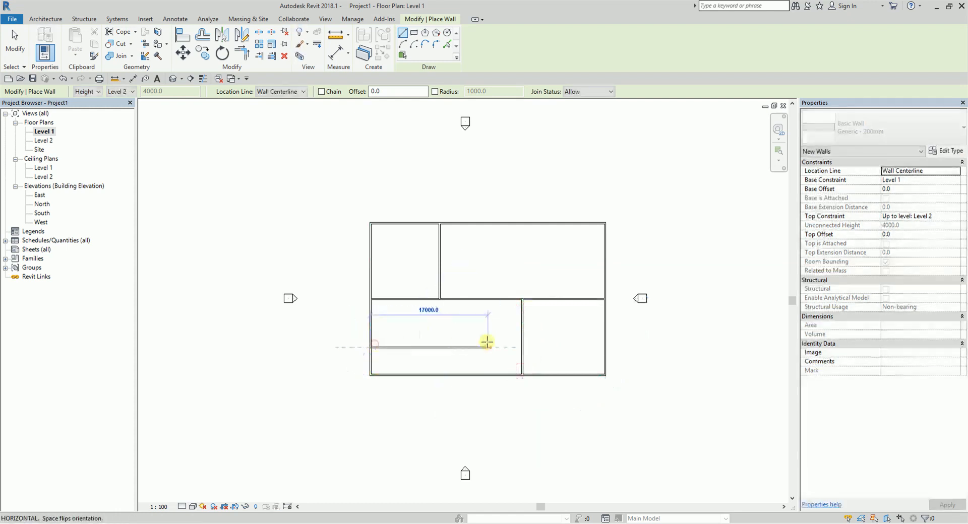
left_click(522, 347)
key("Escape")
key("Escape")
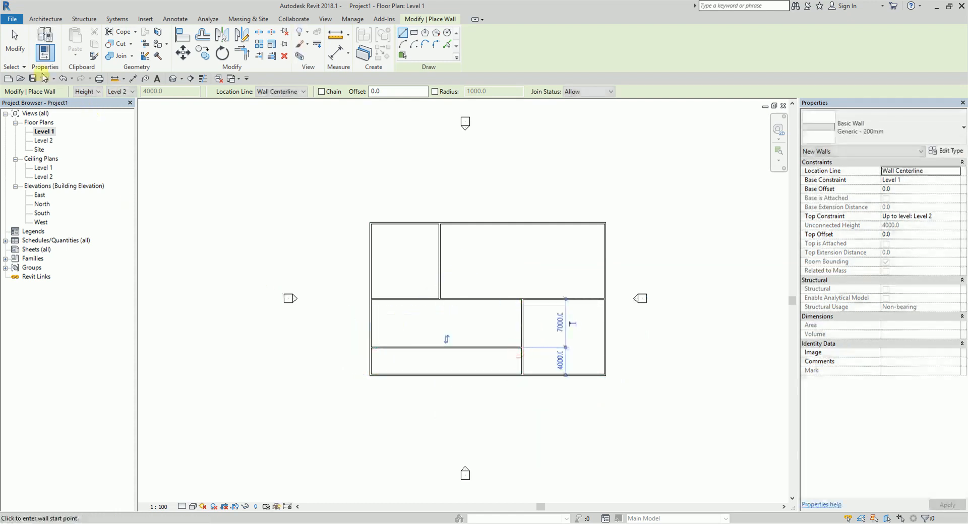
Step: Place a room in each of the five enclosed spaces, tagged with the Room Tag With Area type
scroll(523, 298, "up", 4)
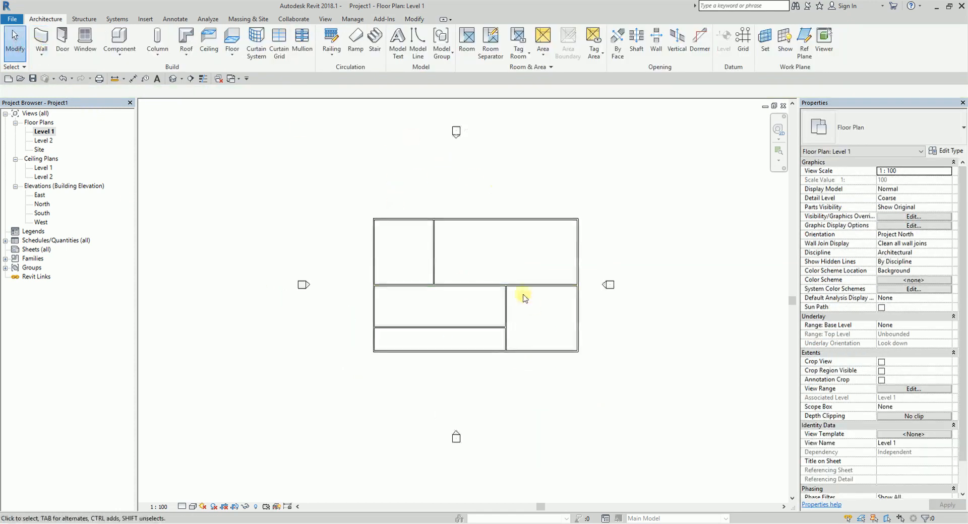
middle_click_drag(506, 312, 526, 348)
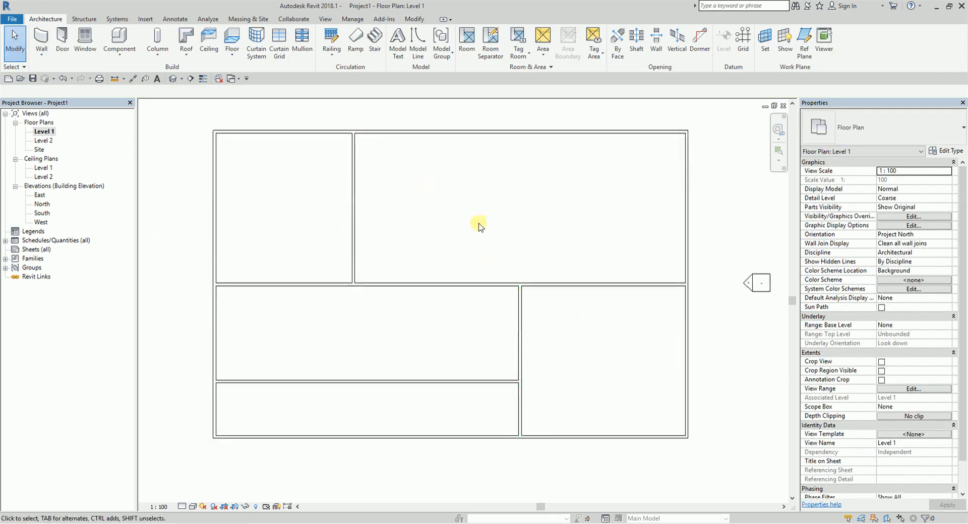
left_click(467, 40)
left_click(885, 126)
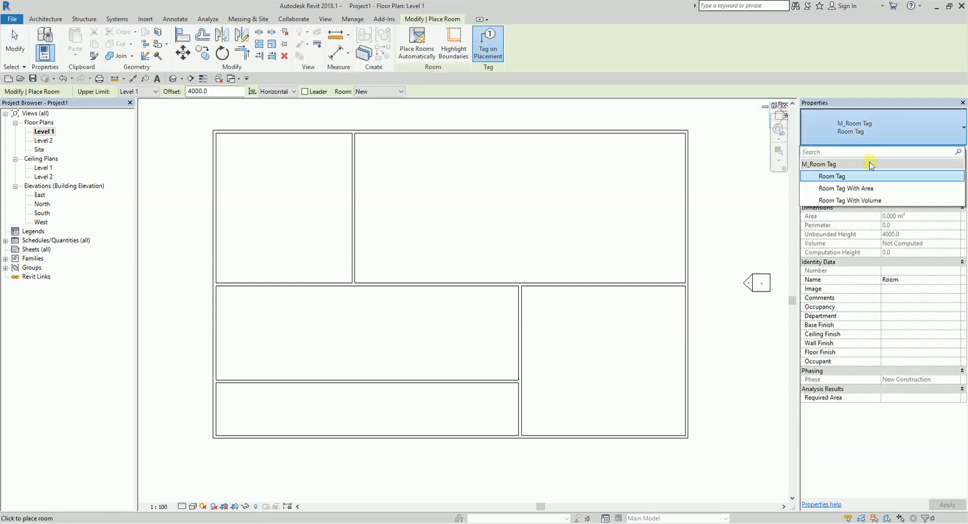
left_click(856, 188)
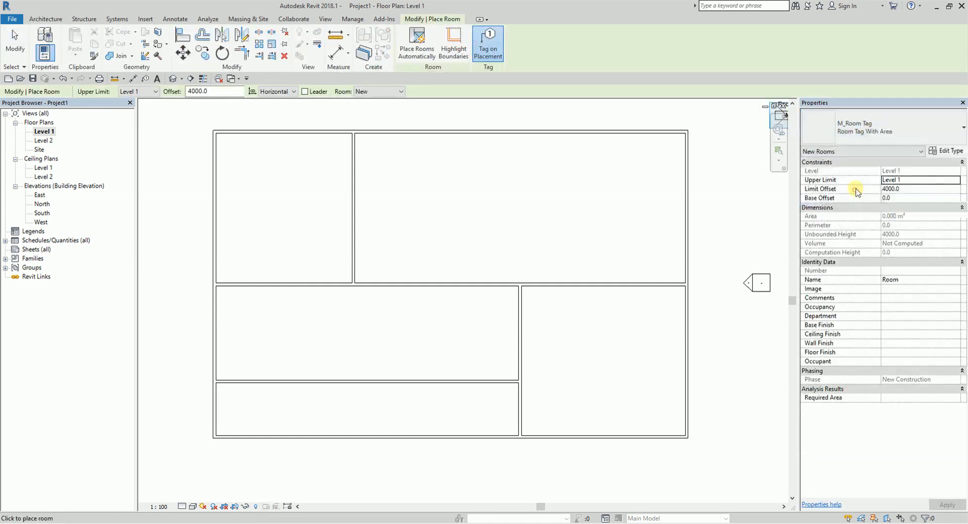
left_click(285, 209)
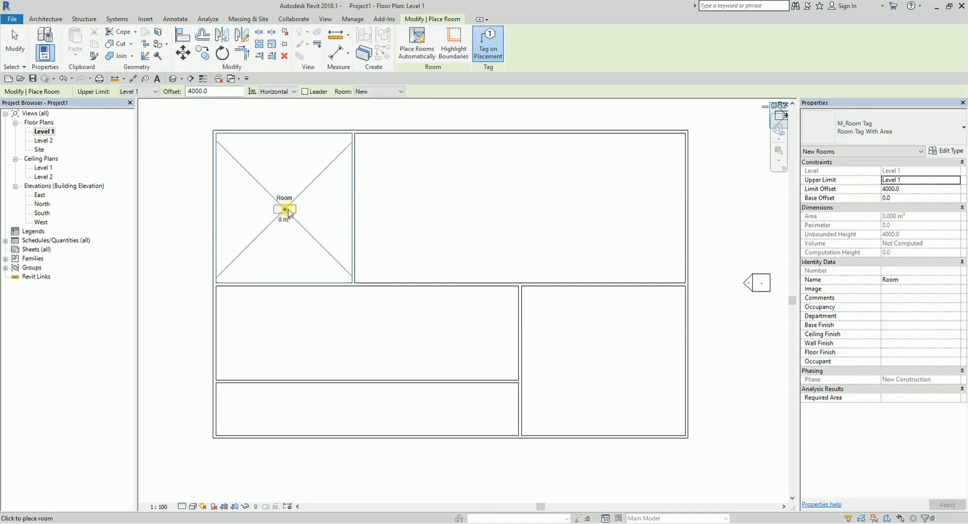
left_click(480, 216)
left_click(361, 328)
left_click(597, 347)
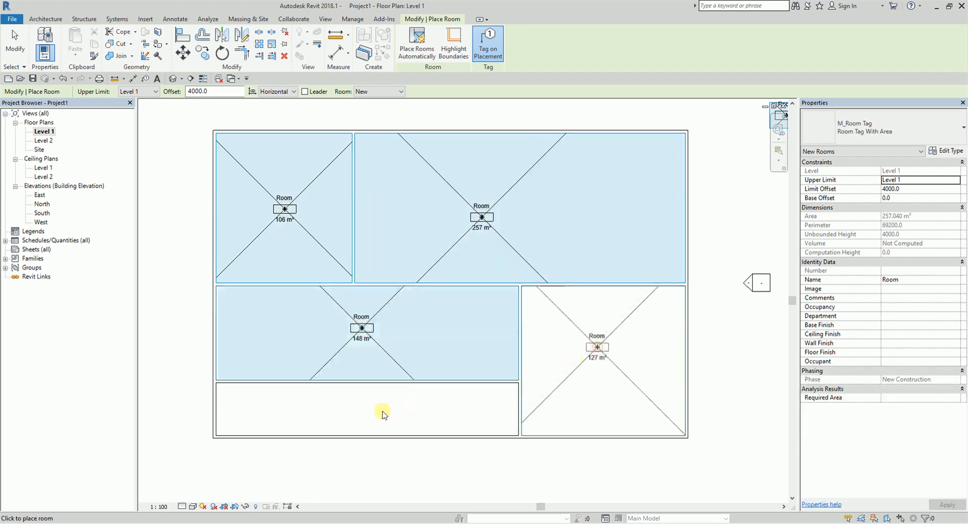
left_click(356, 412)
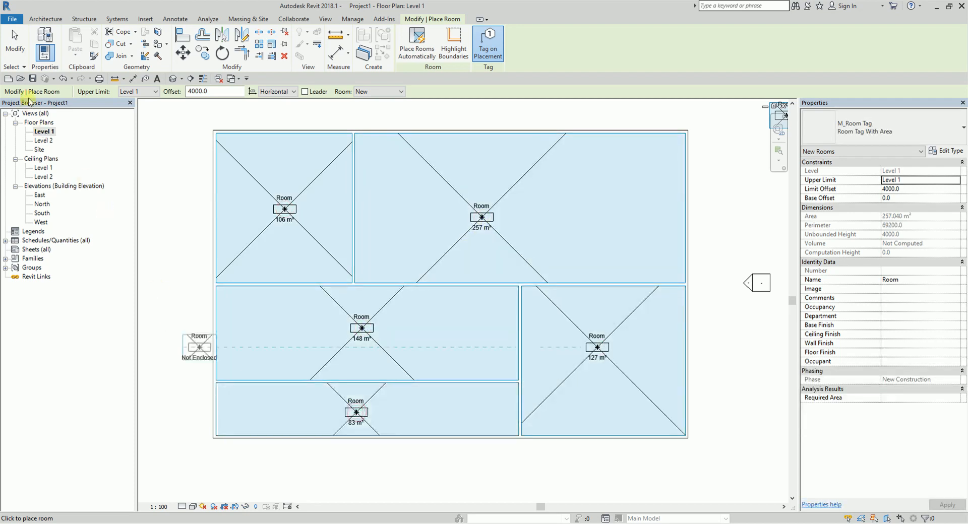
left_click(15, 50)
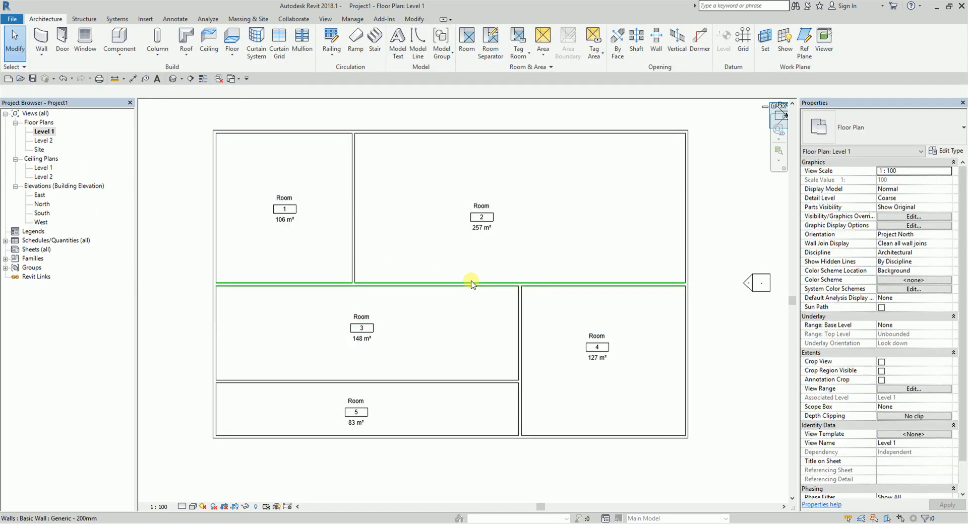
Step: Open the Room Schedule and set the Required Area of room 1 to 100 m²
left_click(5, 241)
double_click(45, 250)
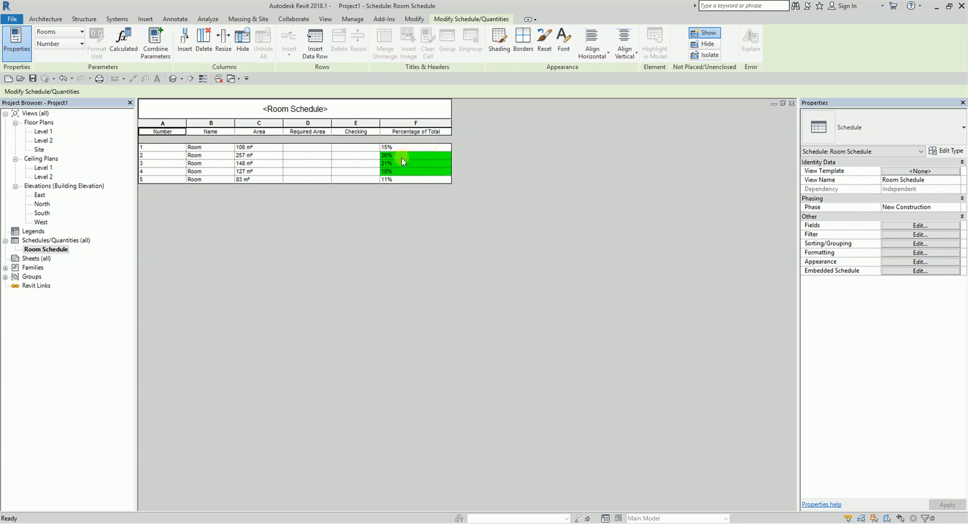
key("ctrl")
left_click(301, 148)
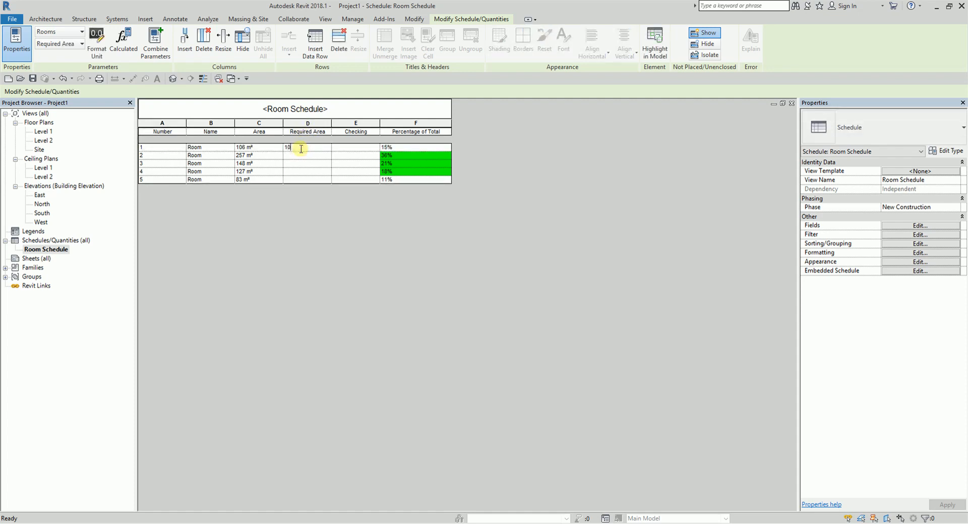
type("100")
key("Return")
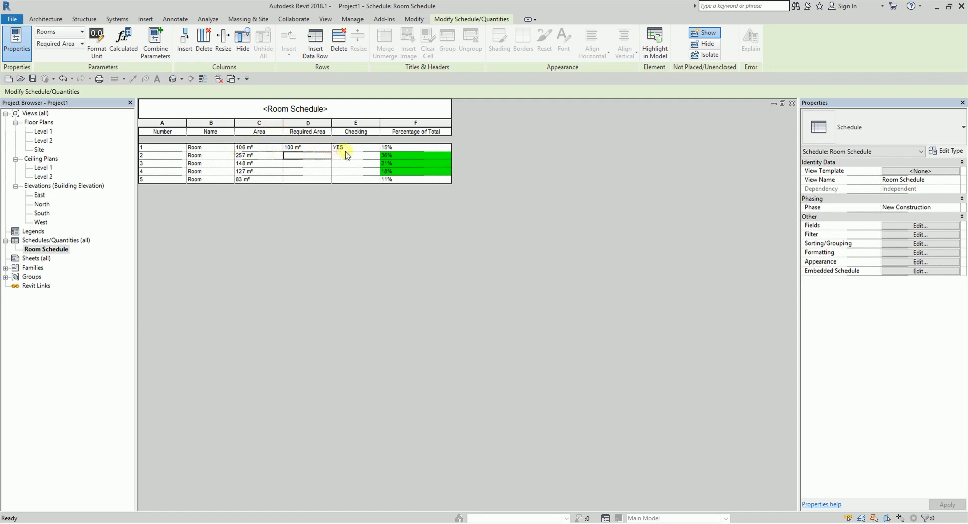
Step: Set the Required Area of rooms 2, 3, 4 and 5 to 260, 150, 120 and 90 m² respectively
left_click(300, 157)
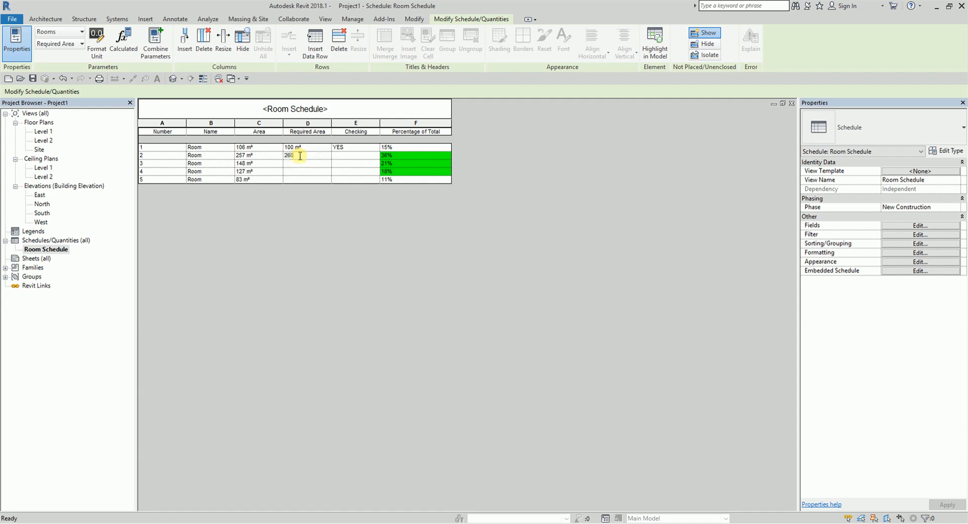
key("Return")
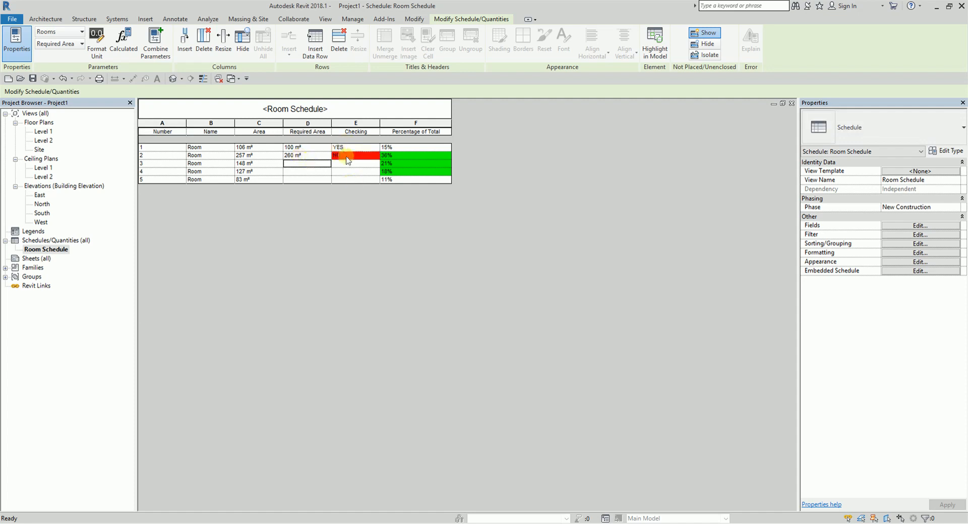
left_click(297, 166)
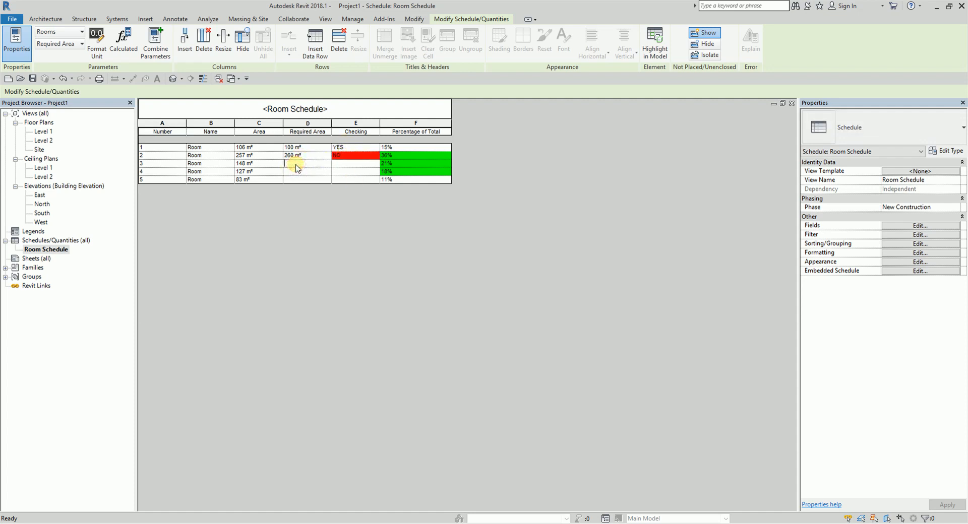
key("Return")
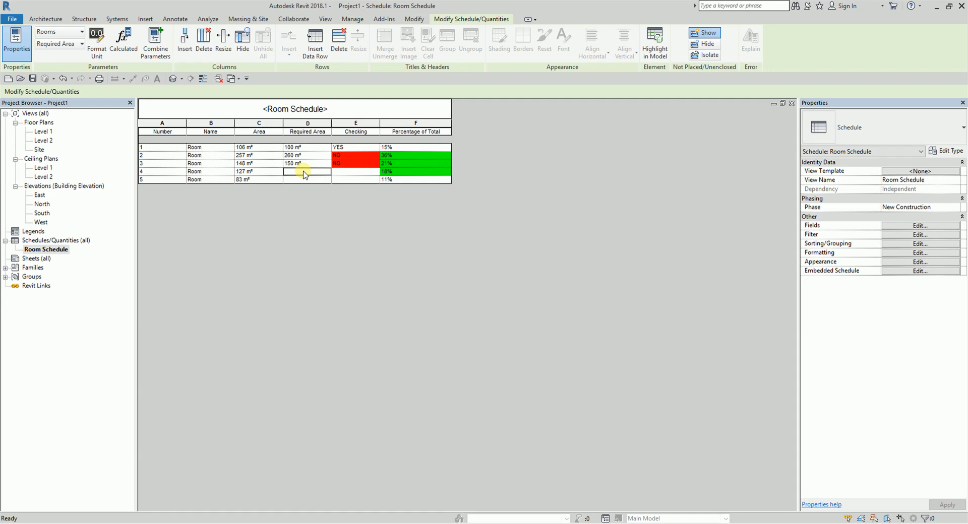
type("120")
key("Return")
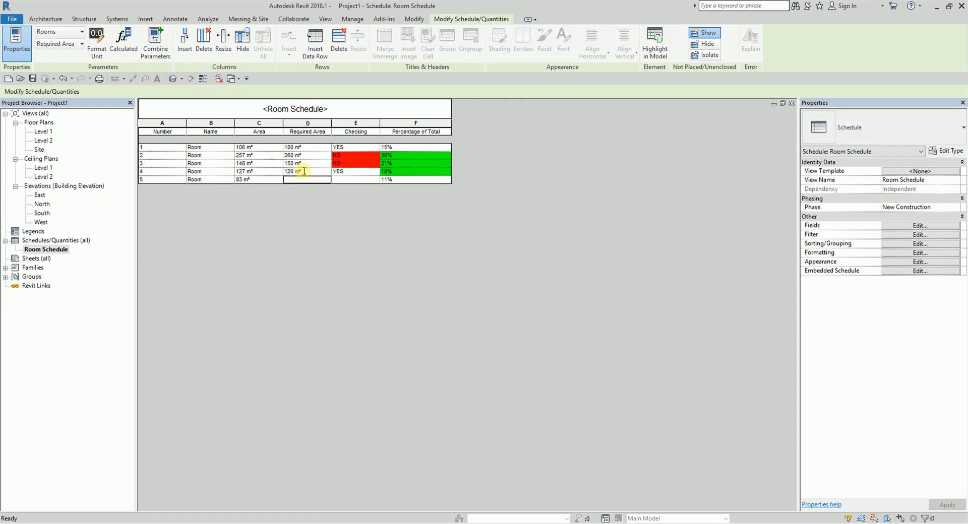
type("90")
key("Return")
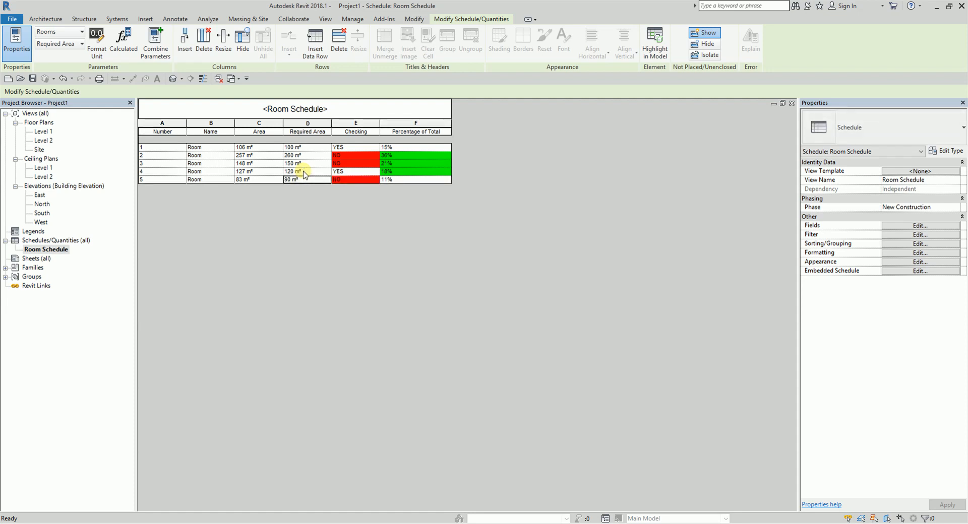